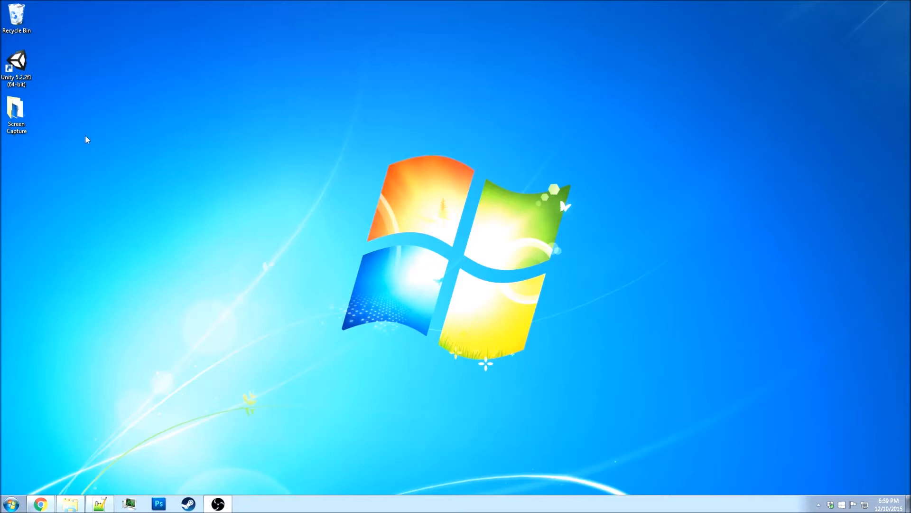
Step: Launch Unity 5.2.2f1 and start a new project named Unity3D Badass
double_click(17, 63)
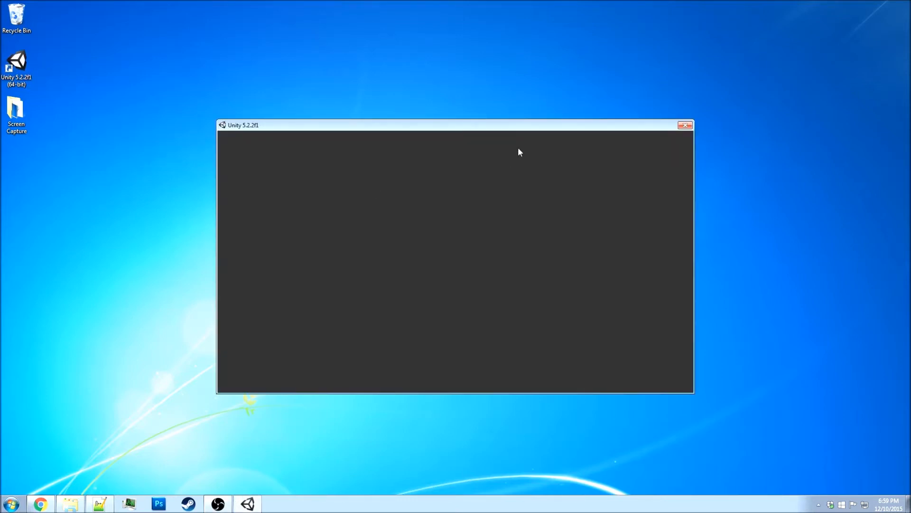
click(553, 160)
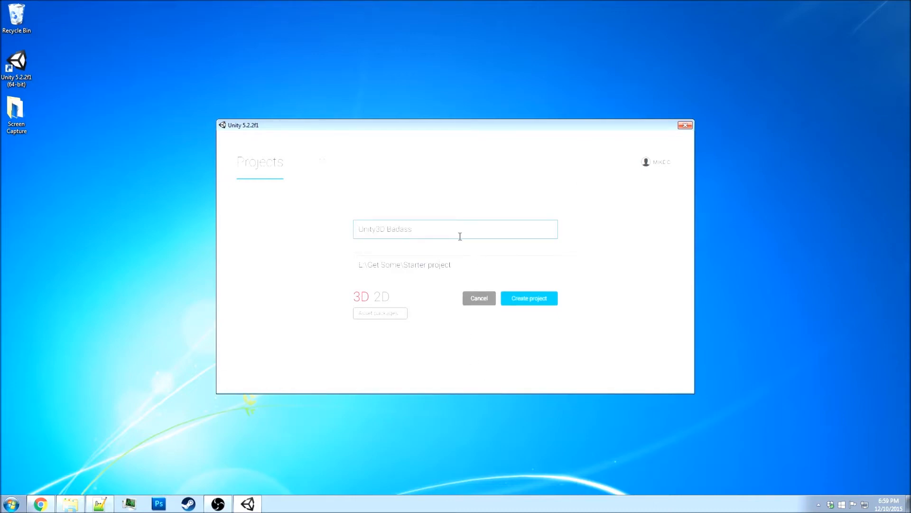
triple_click(422, 233)
Step: Set the new project's location to the Unity3D Badass folder on the Main A (E:) drive
click(547, 268)
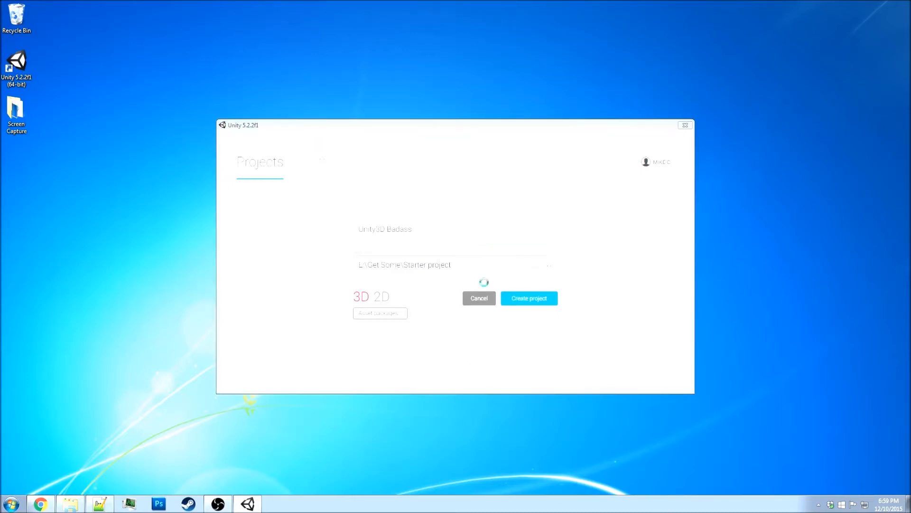
click(324, 152)
scroll(360, 309, down, 3)
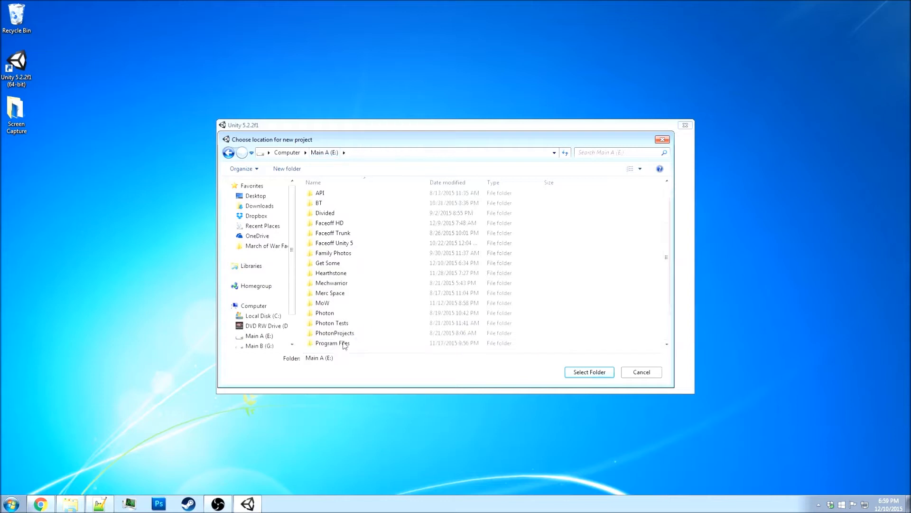
double_click(342, 342)
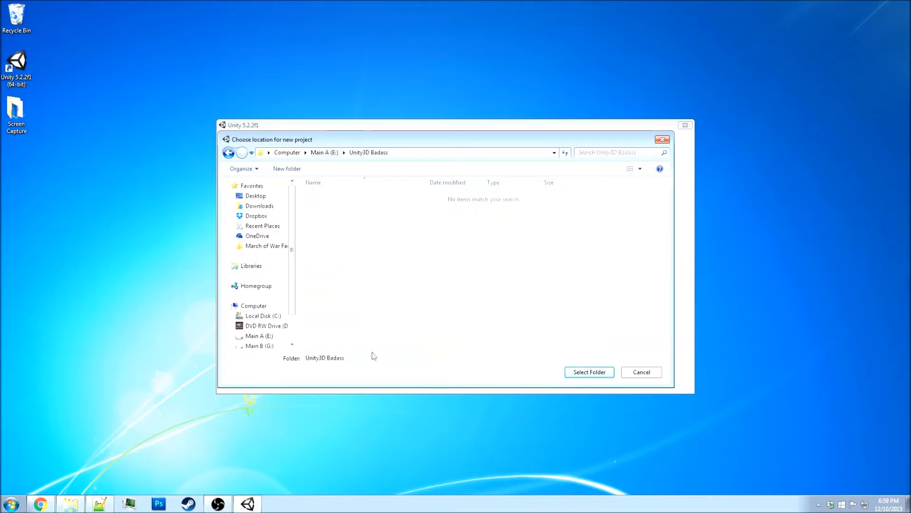
click(583, 373)
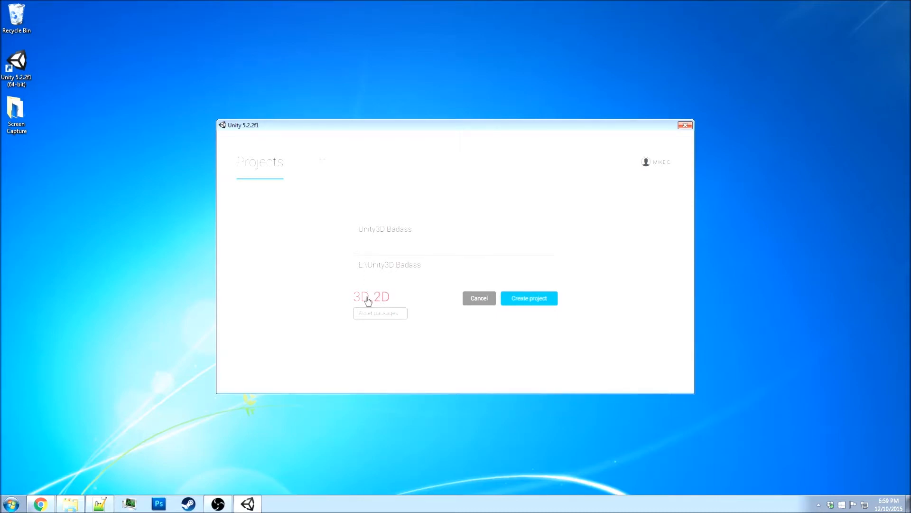
Step: Create the project as 3D, without including any asset packages
click(382, 297)
click(361, 297)
click(380, 316)
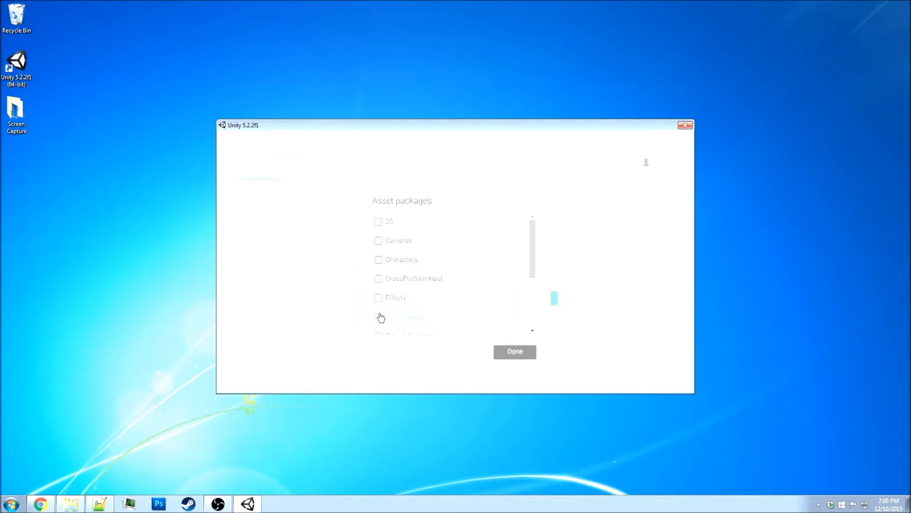
scroll(453, 287, down, 3)
scroll(465, 288, up, 3)
click(502, 352)
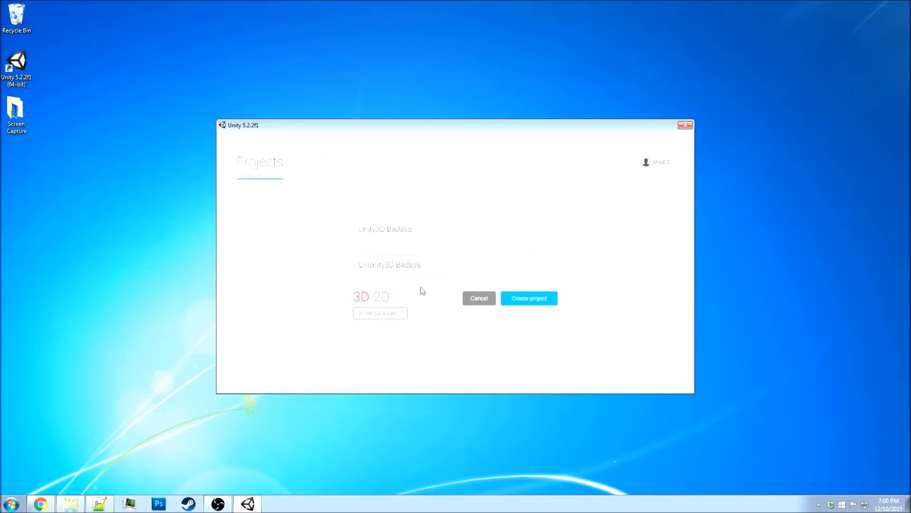
click(555, 298)
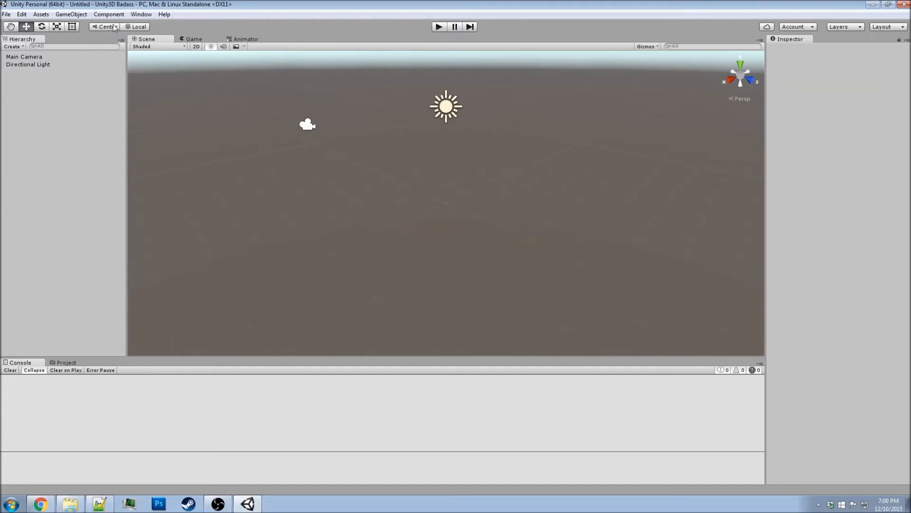
Step: Examine the default scene in the Scene, Game and Animator views, including the Main Camera's preview
click(26, 27)
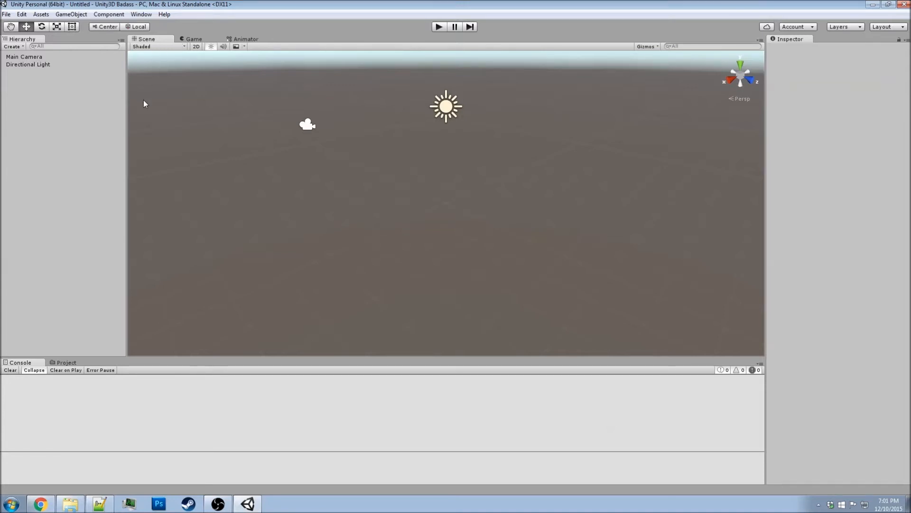
middle_drag(327, 152, 345, 164)
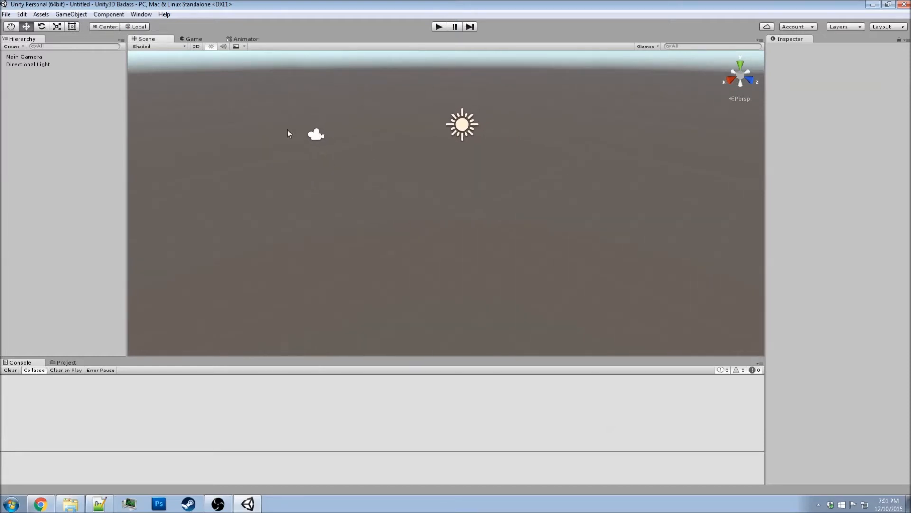
click(204, 38)
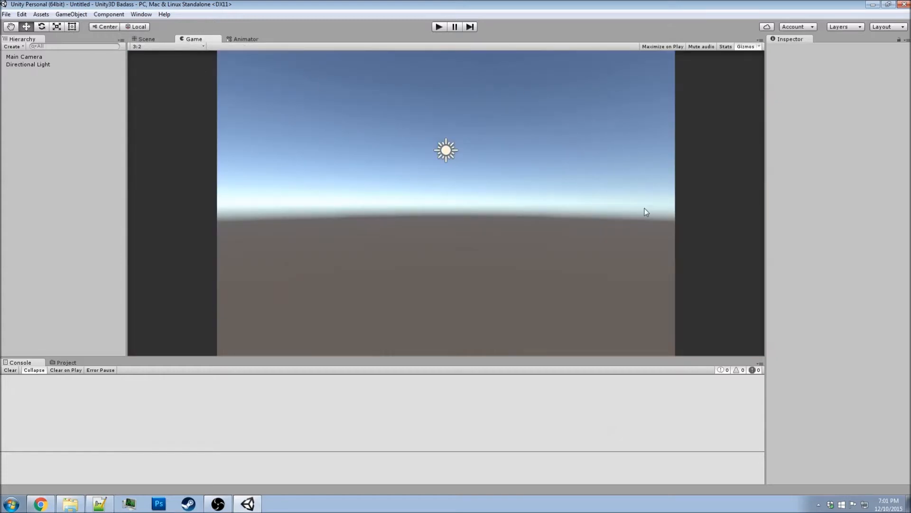
click(163, 41)
click(314, 134)
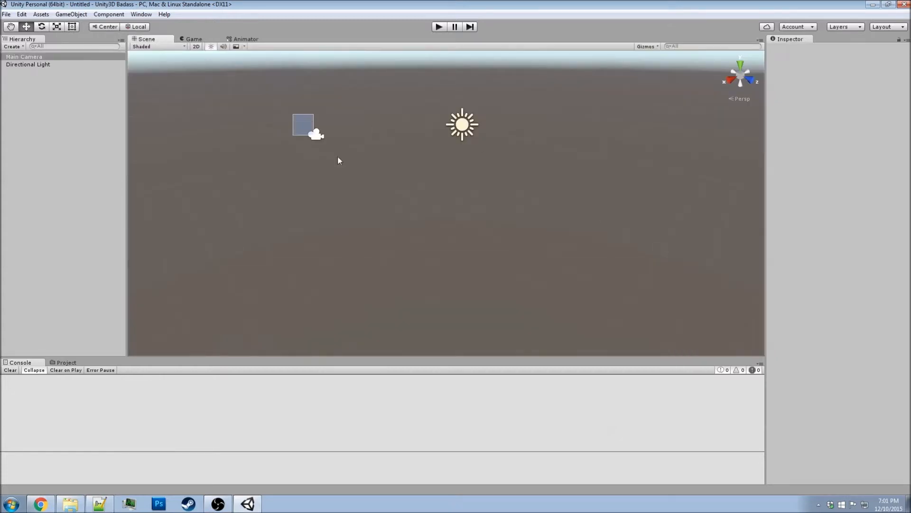
middle_drag(331, 150, 425, 241)
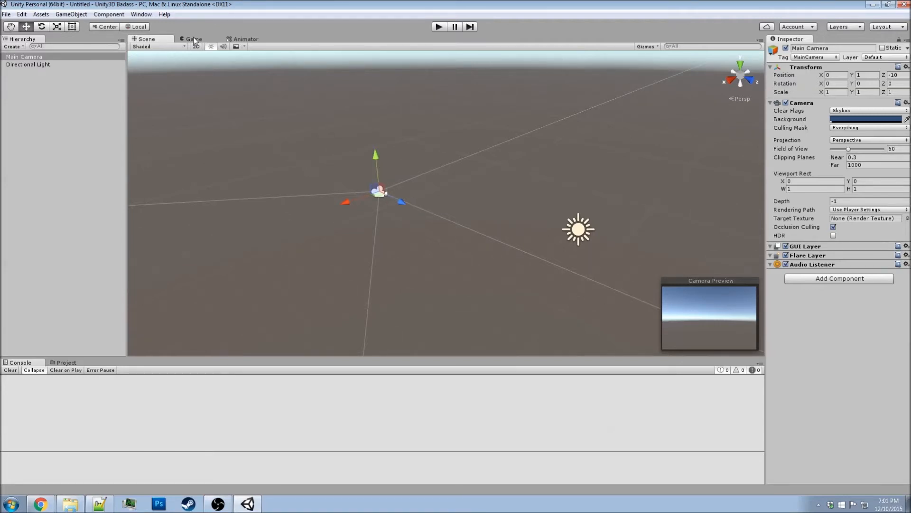
click(243, 39)
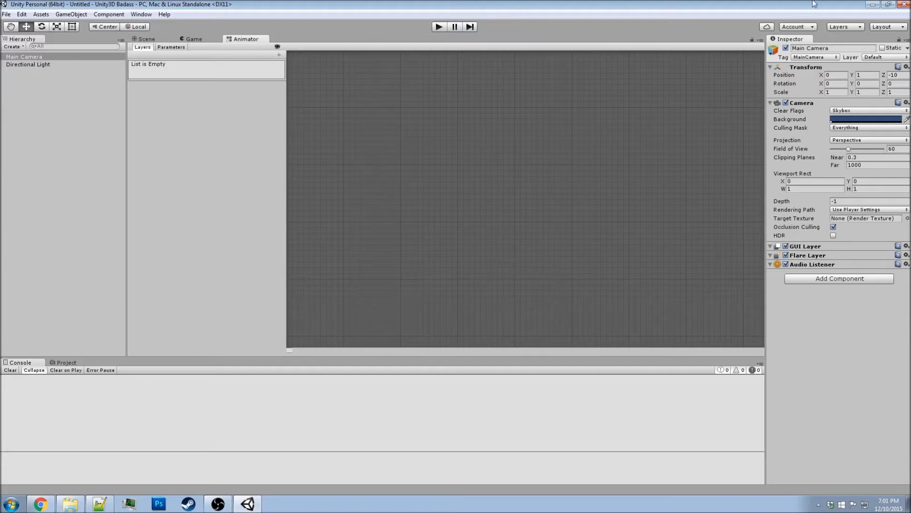
click(192, 39)
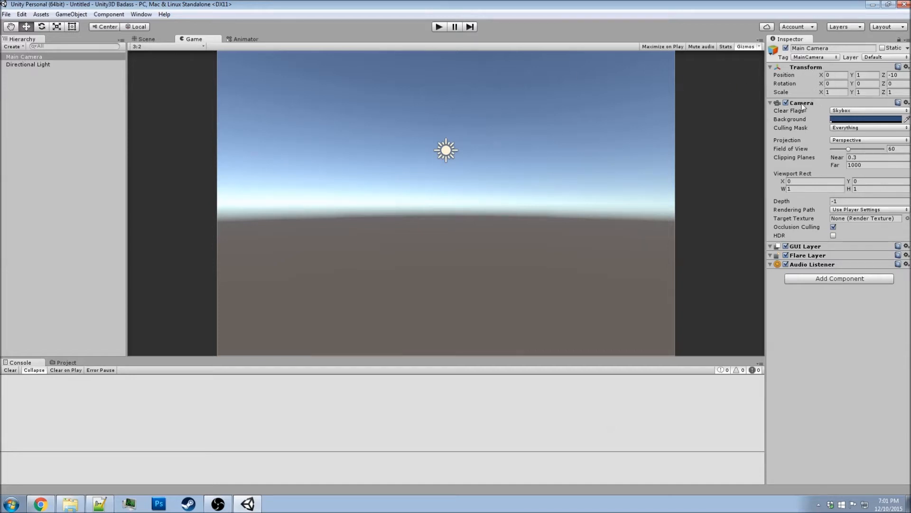
Step: Review the Main Camera's GUI Layer, Flare Layer and Audio Listener components and the Directional Light's properties
click(797, 247)
click(802, 257)
click(806, 267)
click(22, 63)
click(27, 58)
click(32, 69)
click(33, 65)
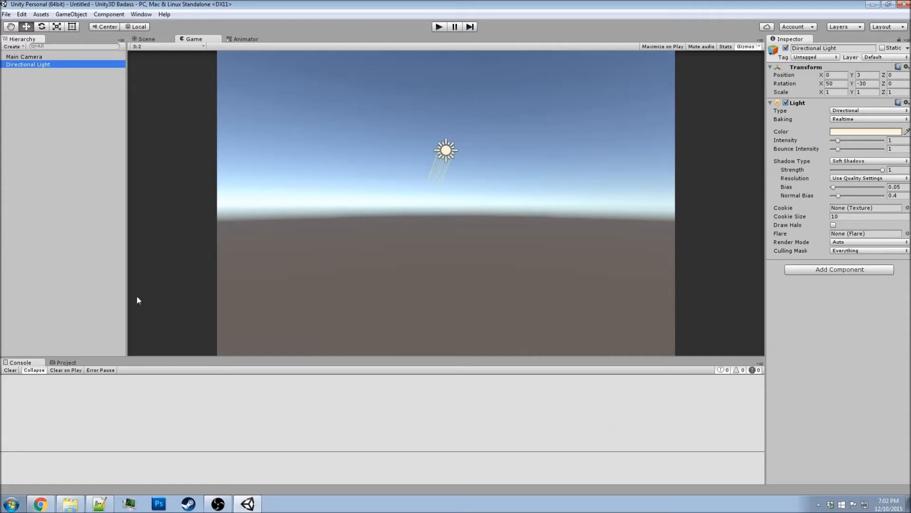
Step: Show the project's Assets folder in place of the console, adjust the height of that area and deselect the Directional Light
drag(18, 353, 119, 360)
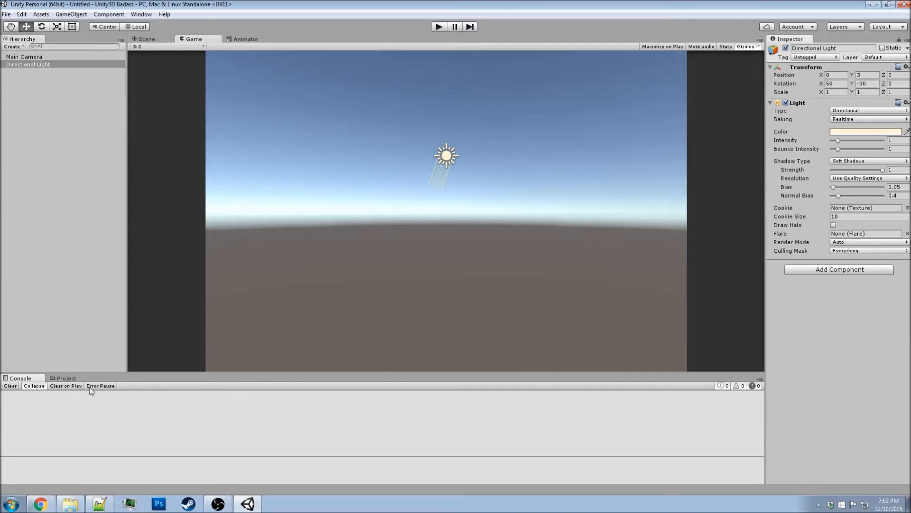
click(65, 378)
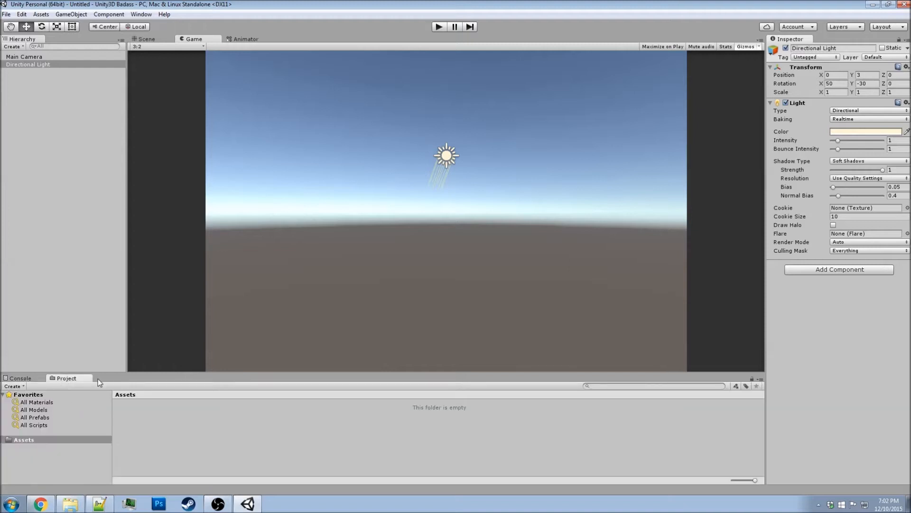
click(19, 440)
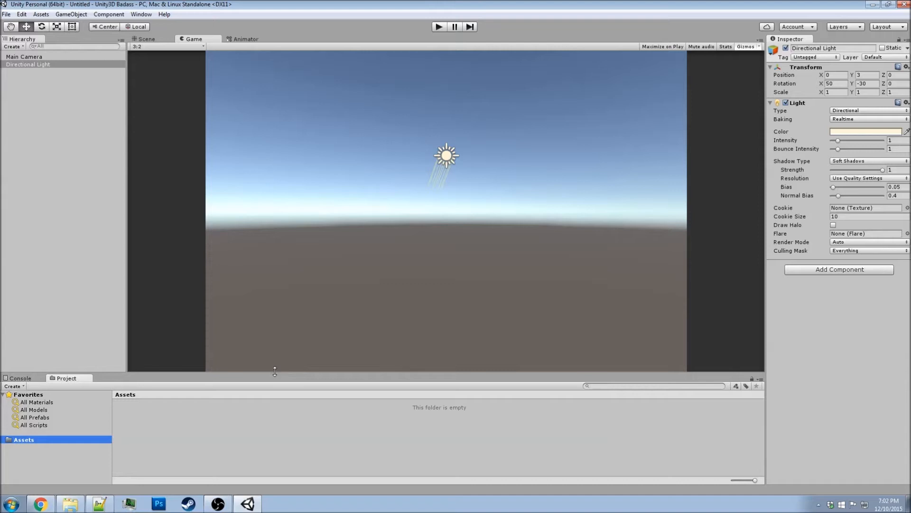
drag(274, 371, 273, 355)
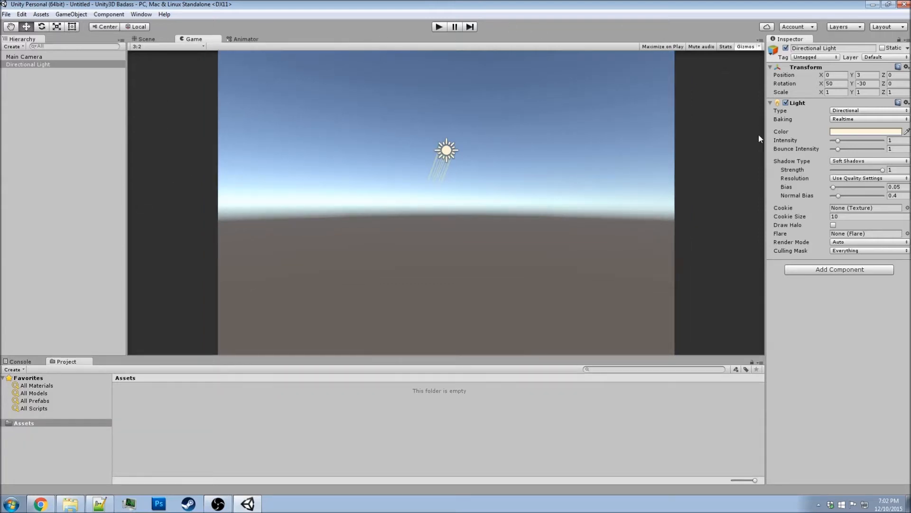
click(46, 74)
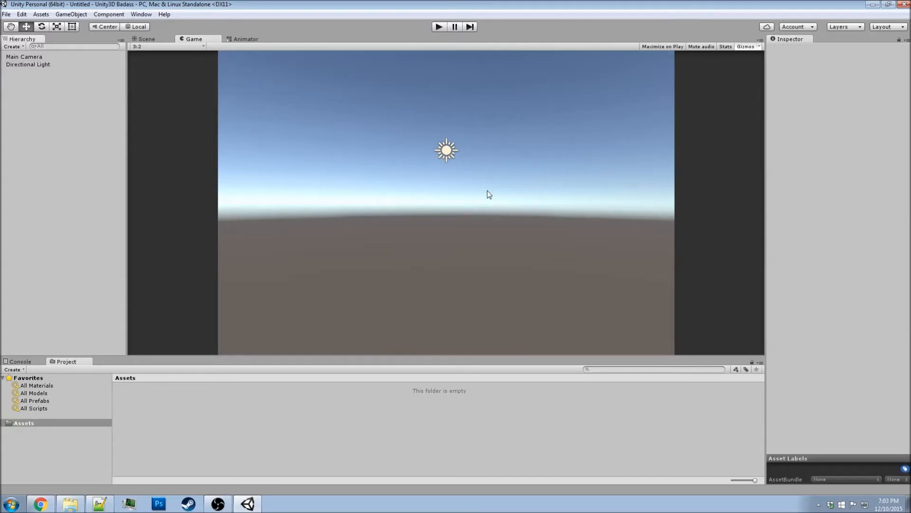
Step: Return to the Scene view and look around the Main Camera and Directional Light by panning and rotating the view
click(167, 39)
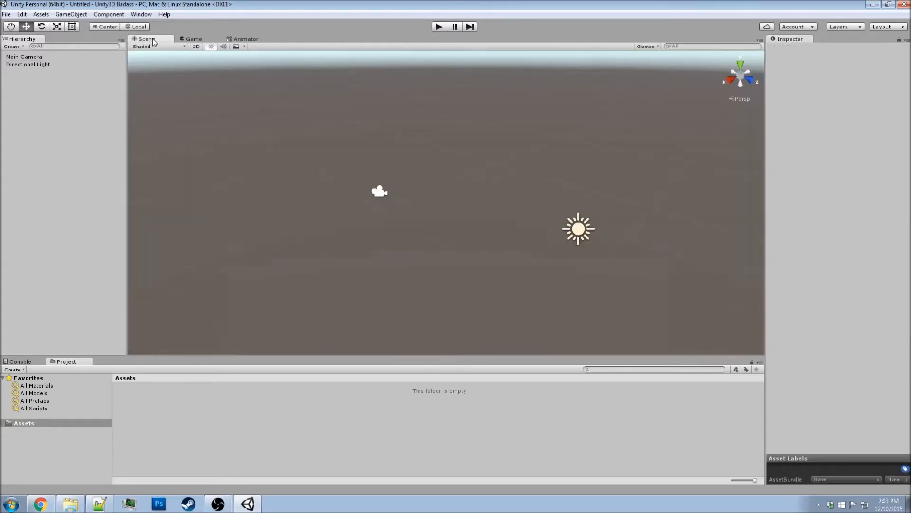
middle_drag(411, 207, 394, 164)
right_drag(448, 179, 427, 162)
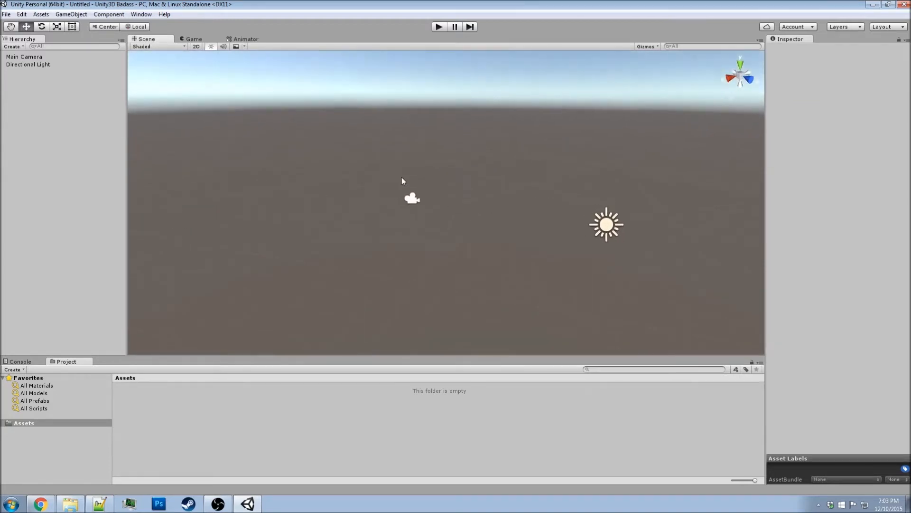
drag(378, 161, 447, 238)
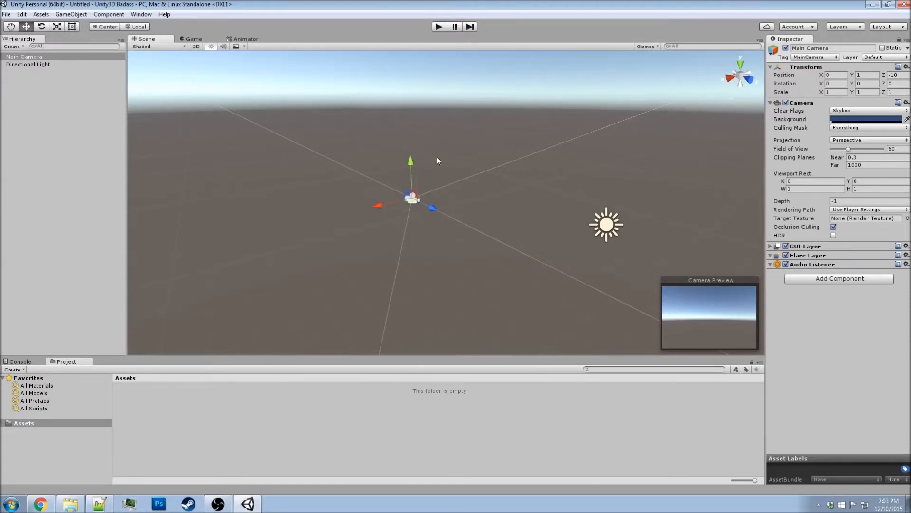
middle_drag(435, 197, 480, 186)
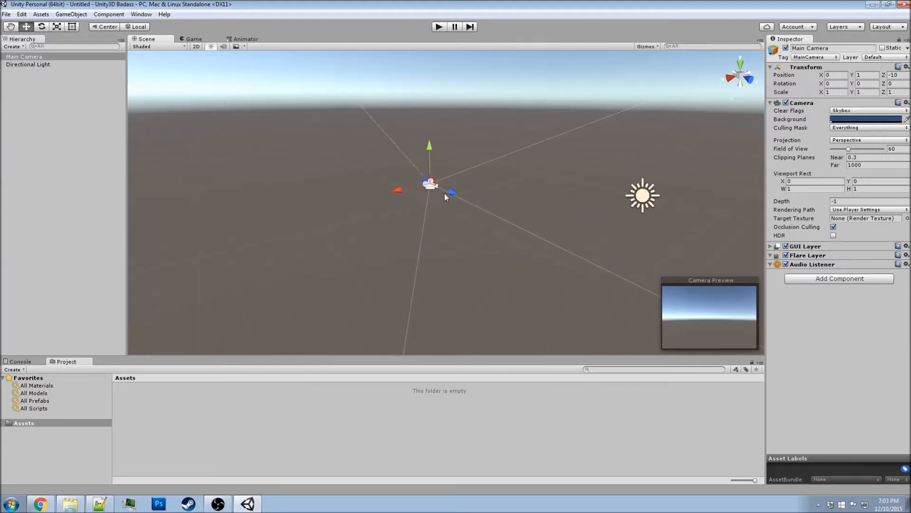
click(434, 224)
middle_drag(434, 224, 462, 228)
right_drag(462, 227, 569, 226)
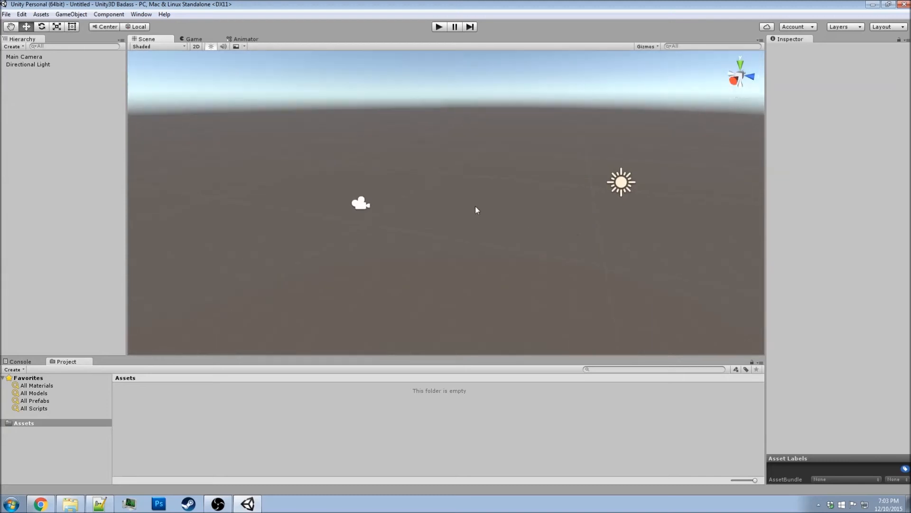
middle_drag(450, 193, 436, 201)
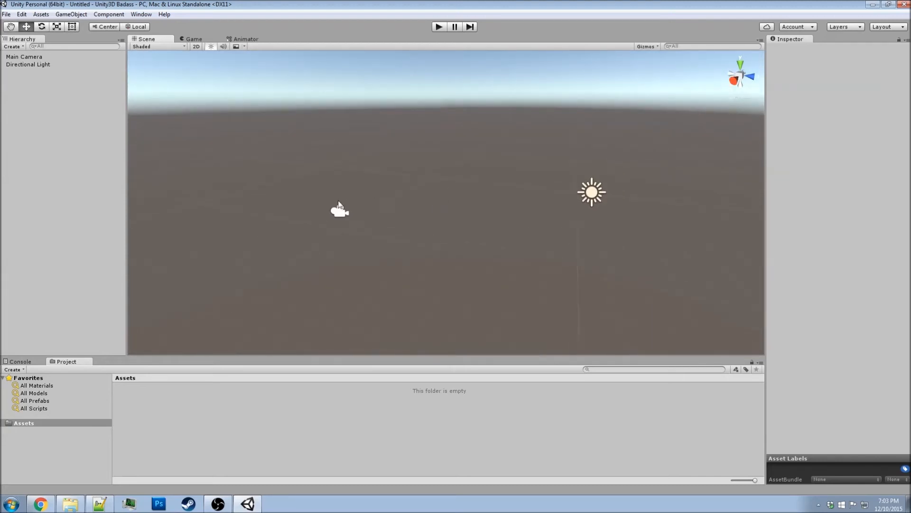
Step: Select the Main Camera and the Directional Light alternately in the scene to compare their gizmos and components
click(340, 209)
click(593, 197)
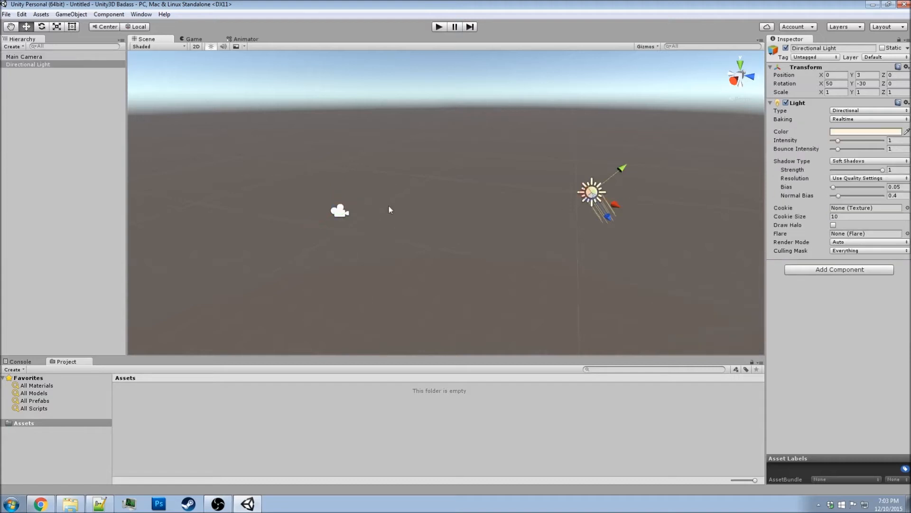
click(344, 214)
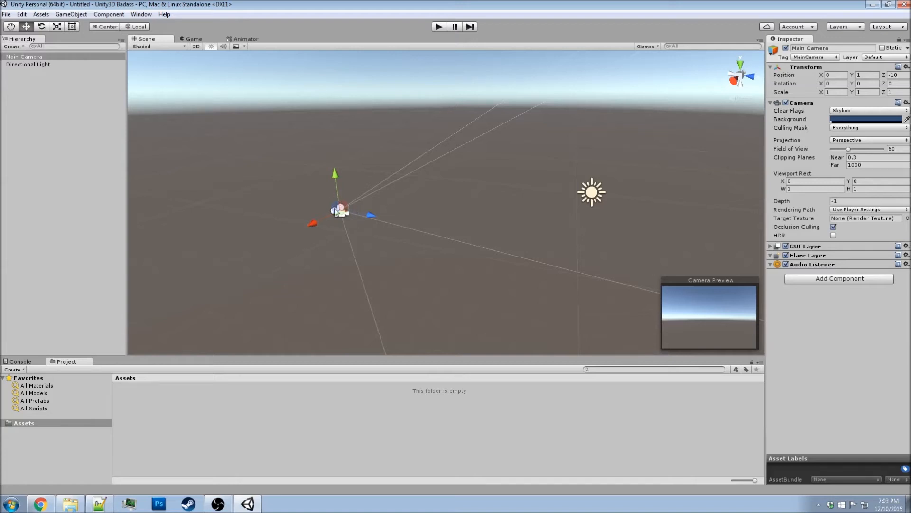
click(587, 193)
click(435, 222)
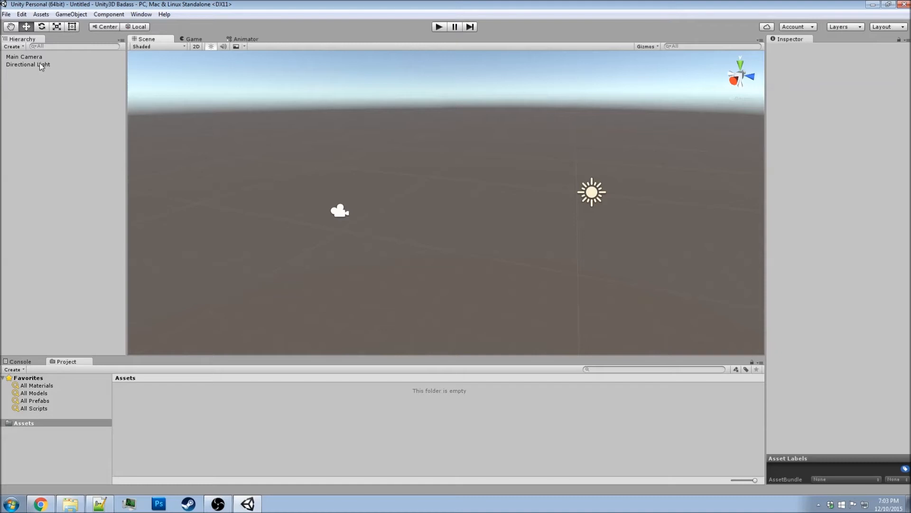
click(592, 199)
click(344, 214)
drag(262, 104, 278, 166)
middle_drag(280, 157, 279, 152)
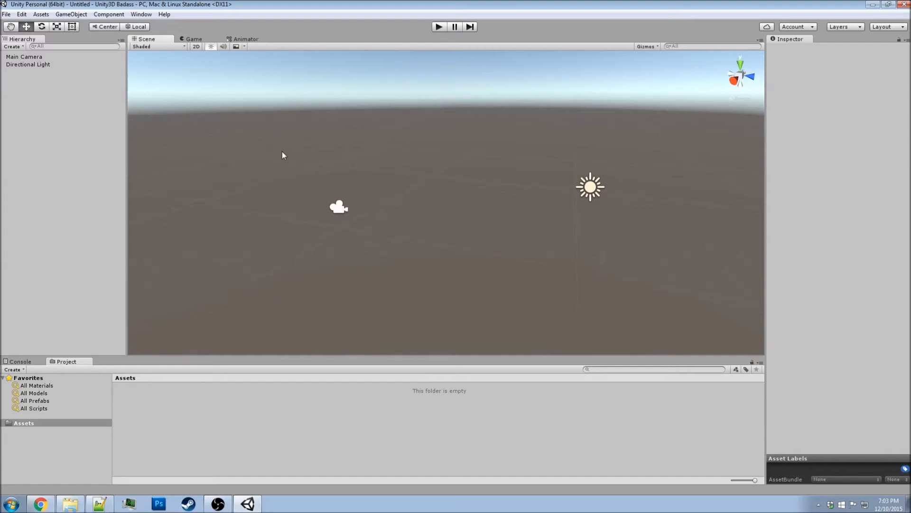
Step: Frame the Main Camera in the Scene view and inspect it up close from several angles
click(338, 207)
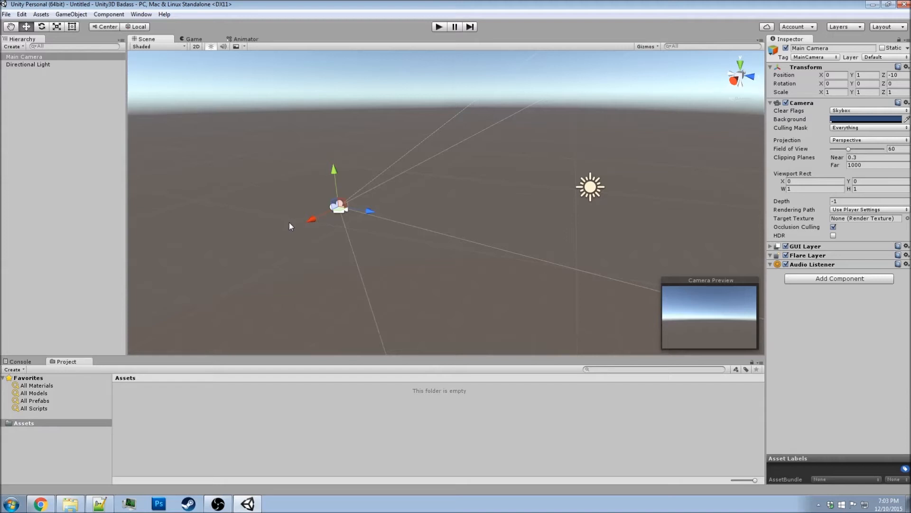
key(f)
alt+drag(337, 211, 457, 188)
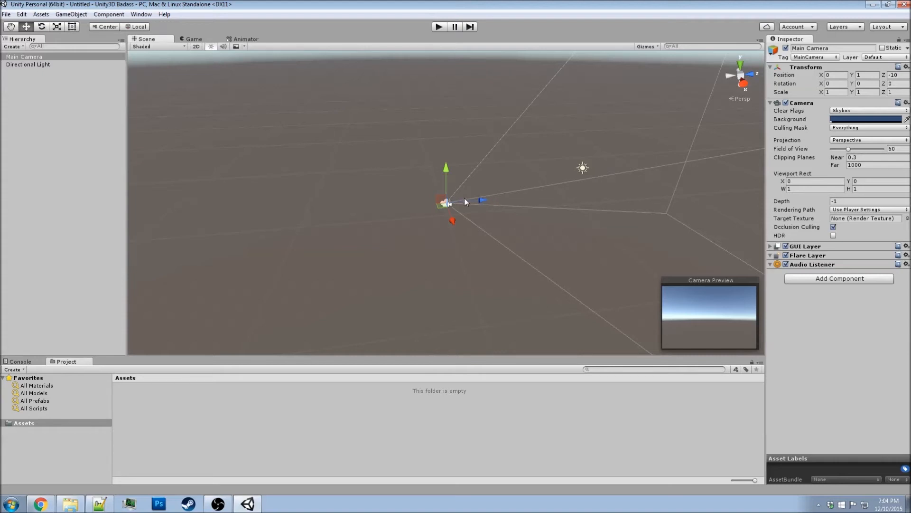
alt+drag(508, 183, 493, 165)
scroll(465, 216, up, 15)
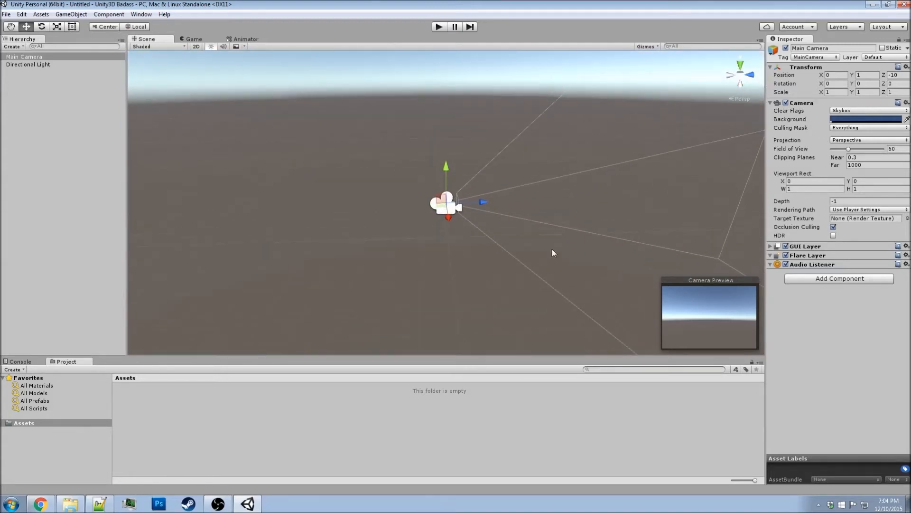
Step: Look around the Main Camera in the Scene view by zooming, panning, orbiting and flying until the Directional Light is also in view
scroll(421, 178, up, 5)
scroll(418, 174, down, 10)
scroll(431, 174, up, 5)
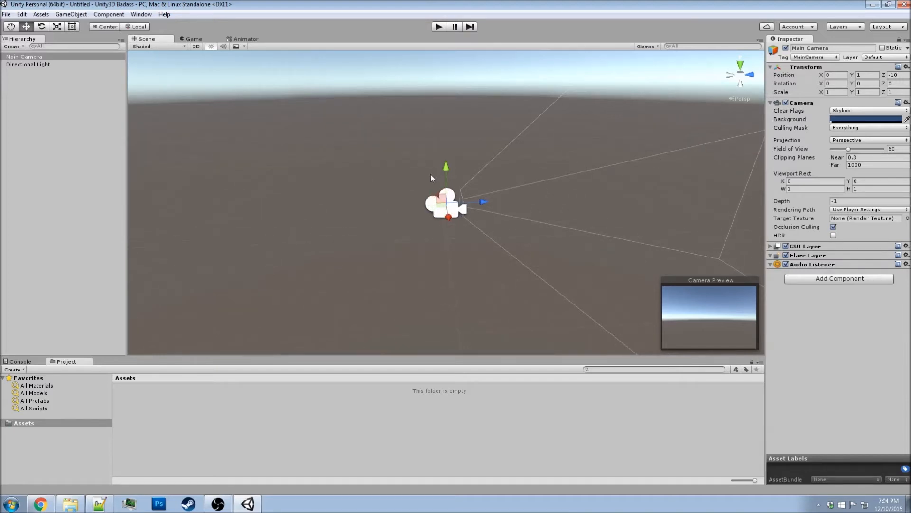
scroll(432, 175, up, 2)
scroll(432, 175, down, 4)
mouse_move(519, 153)
middle_down()
mouse_move(298, 183)
mouse_move(392, 86)
mouse_move(572, 174)
mouse_move(344, 198)
mouse_move(592, 128)
mouse_move(521, 283)
mouse_move(519, 127)
mouse_move(452, 214)
mouse_move(592, 204)
mouse_move(519, 150)
middle_up()
mouse_move(549, 148)
alt+mouse_down()
mouse_move(423, 160)
mouse_move(472, 201)
mouse_move(724, 149)
mouse_move(413, 138)
mouse_move(567, 145)
mouse_move(530, 155)
mouse_move(531, 145)
alt+mouse_up()
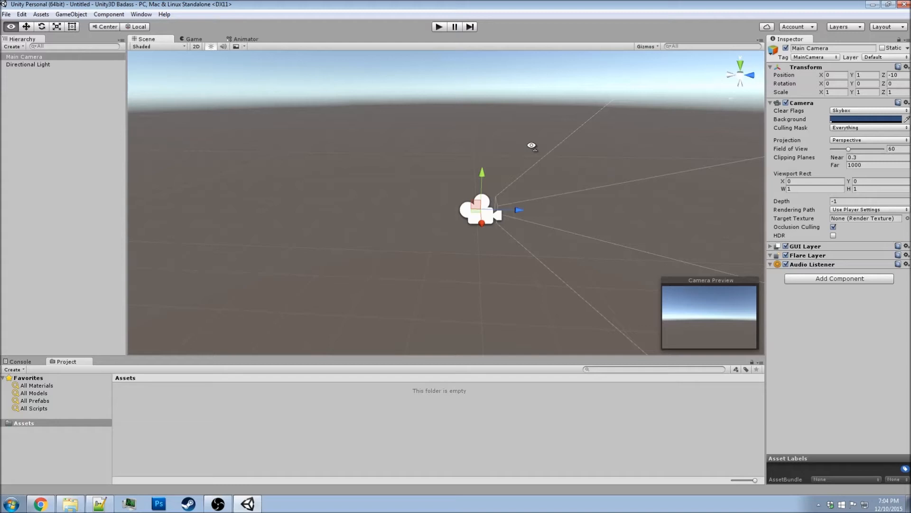
alt+drag(532, 146, 679, 81)
key(w)
right_drag(679, 81, 41, 115)
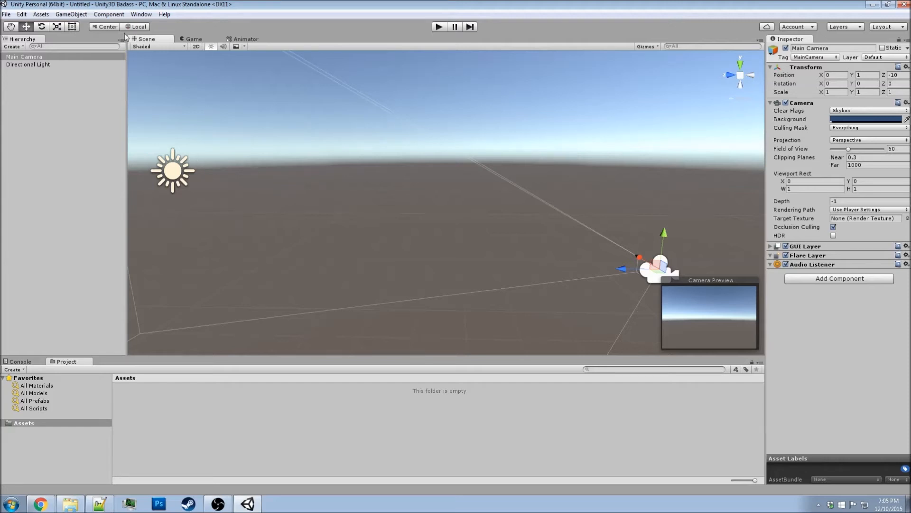
Step: Add a 3D cube to the scene
click(71, 15)
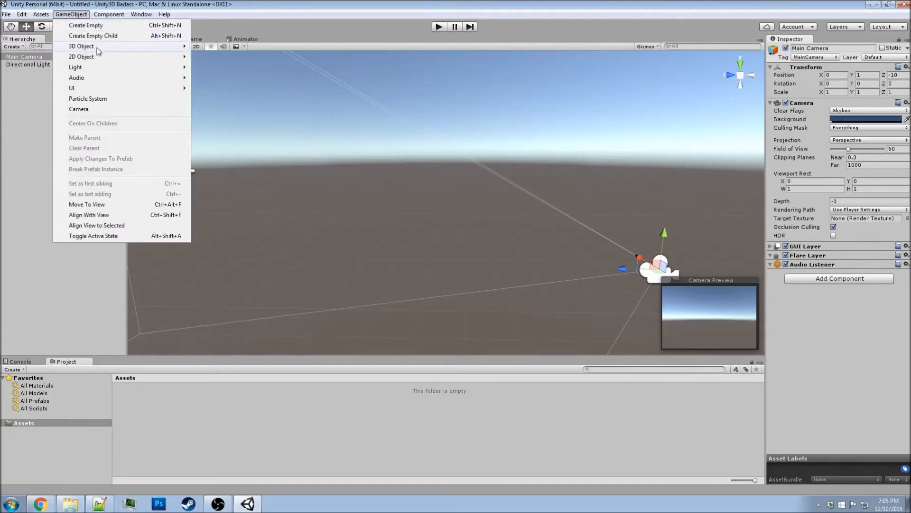
click(71, 15)
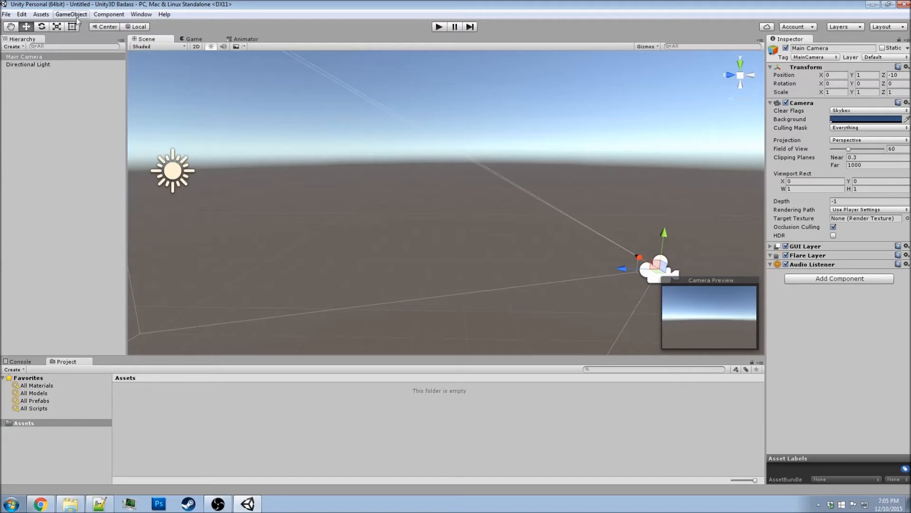
click(71, 15)
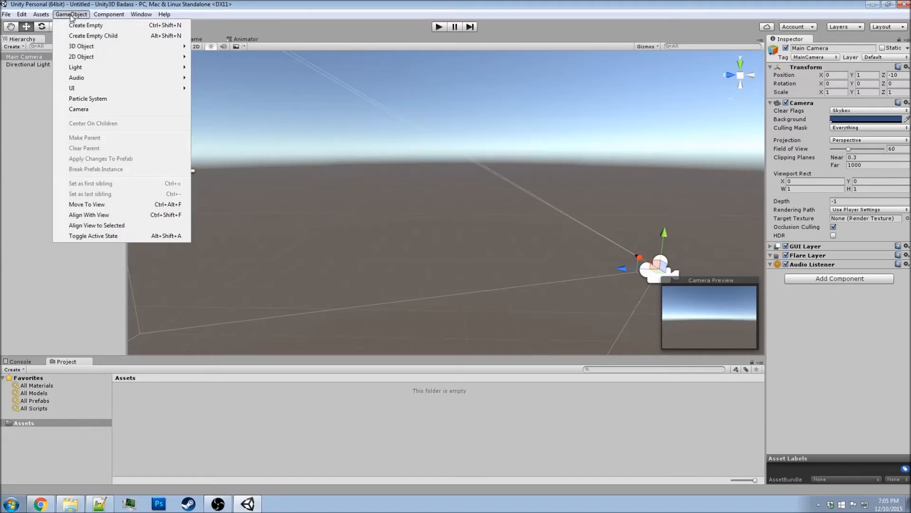
mouse_move(82, 47)
click(211, 48)
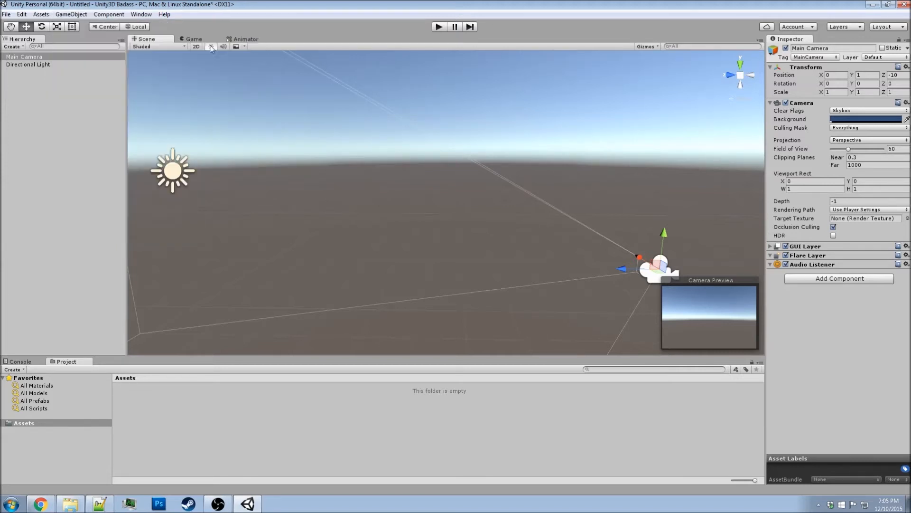
Step: Add a second cube to the scene and delete it again
click(71, 14)
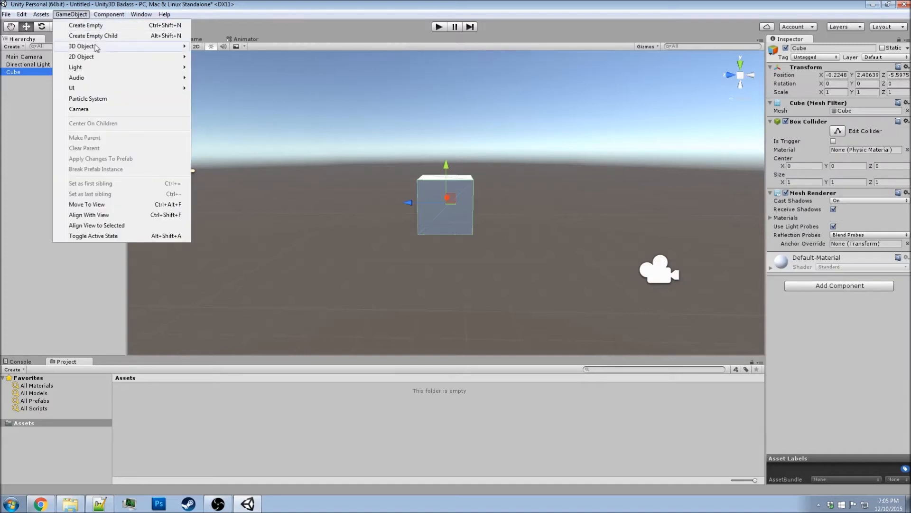
mouse_move(97, 47)
click(212, 46)
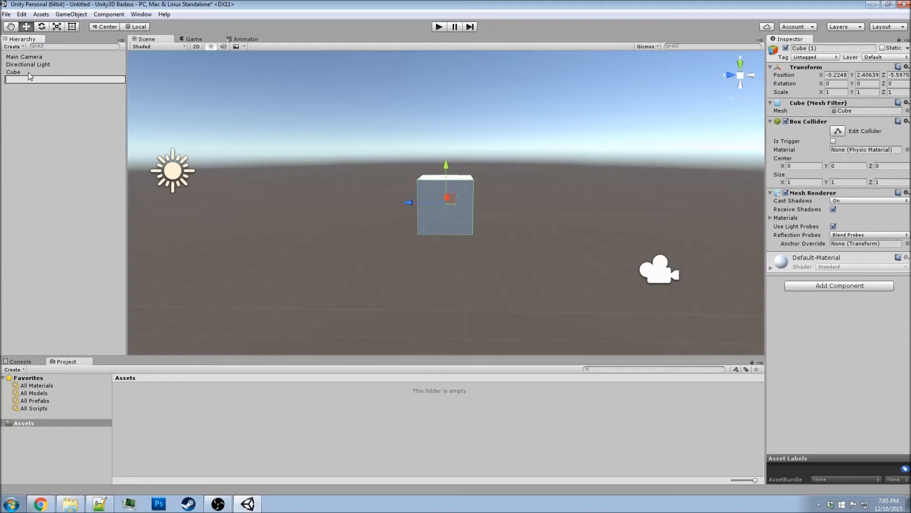
click(59, 104)
click(56, 80)
key(Delete)
Step: Add a sphere and a cylinder to the scene
click(71, 14)
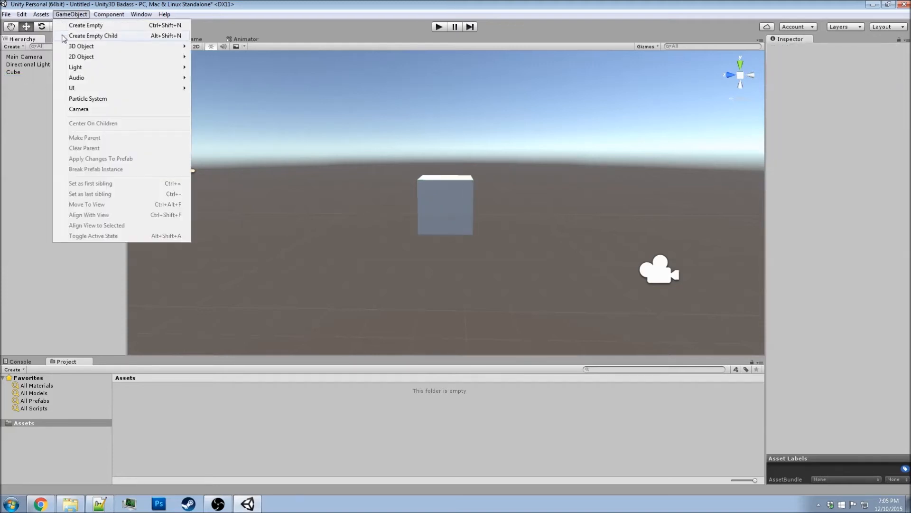
mouse_move(85, 47)
click(214, 57)
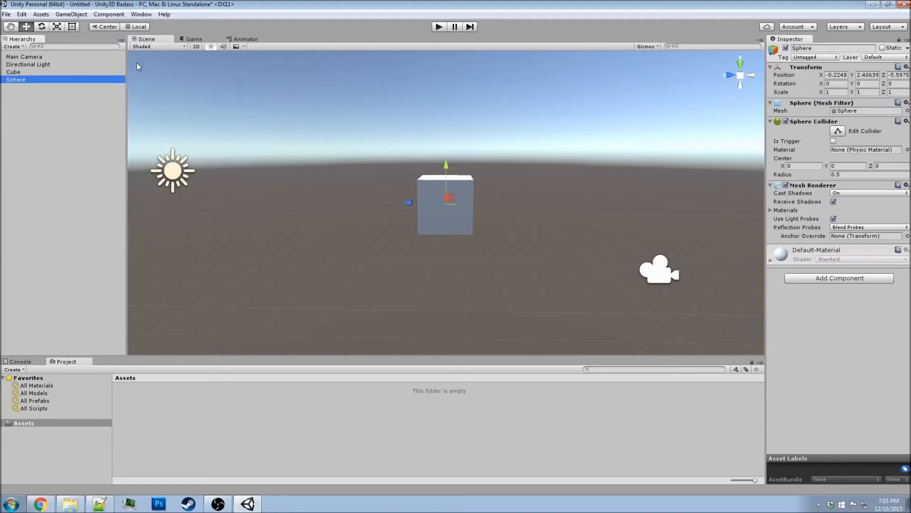
click(71, 15)
mouse_move(95, 47)
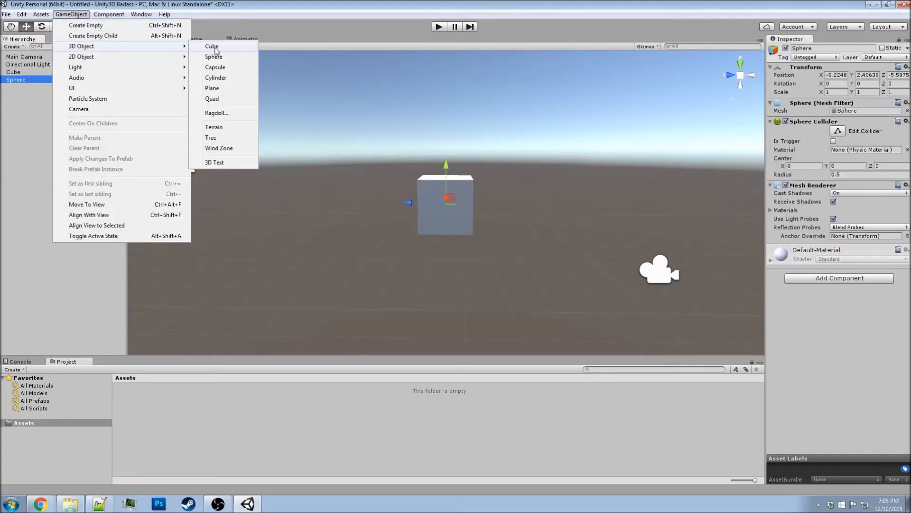
click(216, 78)
Step: Move the cylinder along the X axis away from the cube, to about X -3.04, and keep it selected
alt+drag(380, 209, 134, 275)
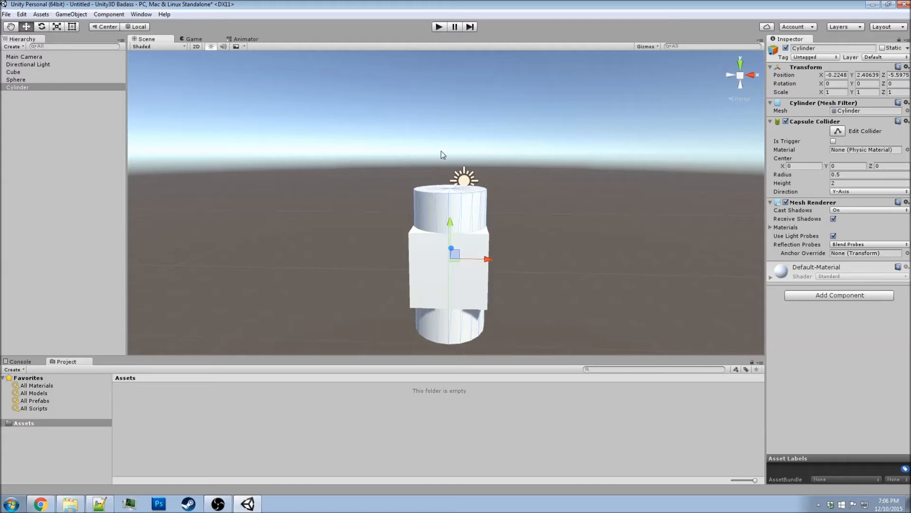
click(450, 157)
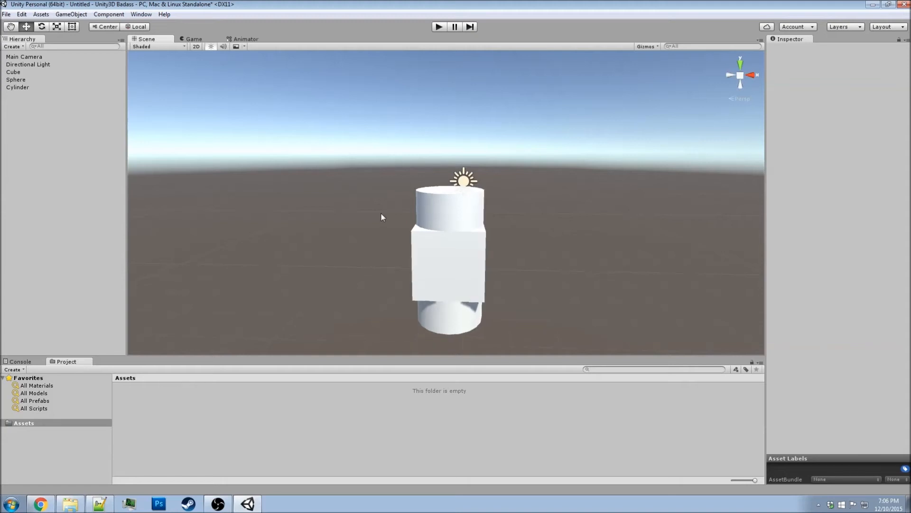
click(441, 208)
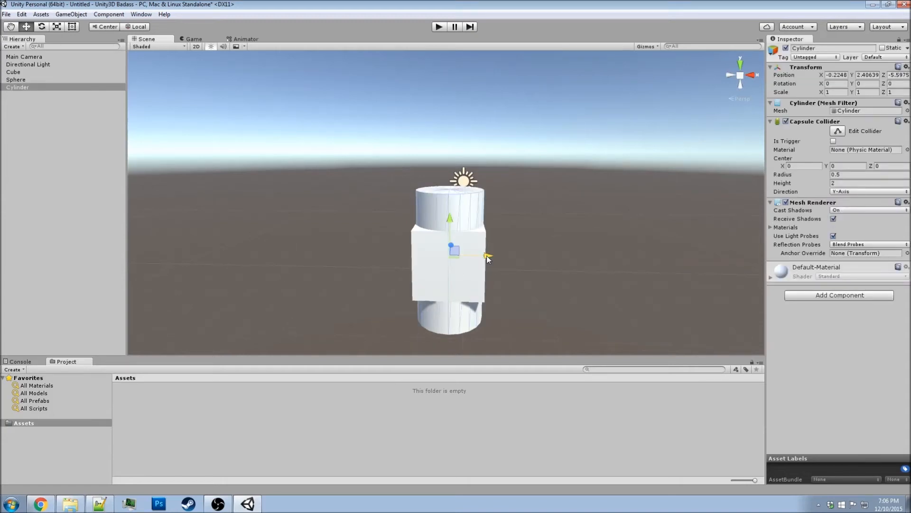
drag(488, 257, 303, 244)
click(299, 255)
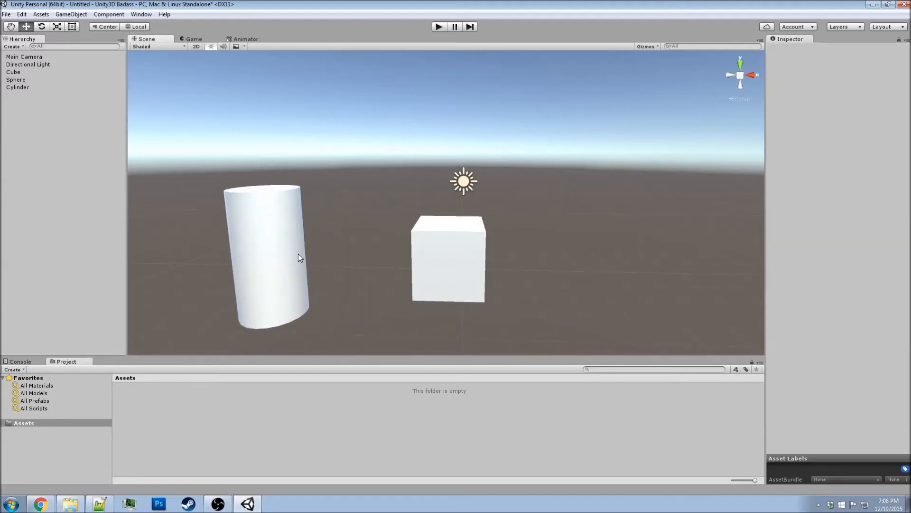
click(299, 255)
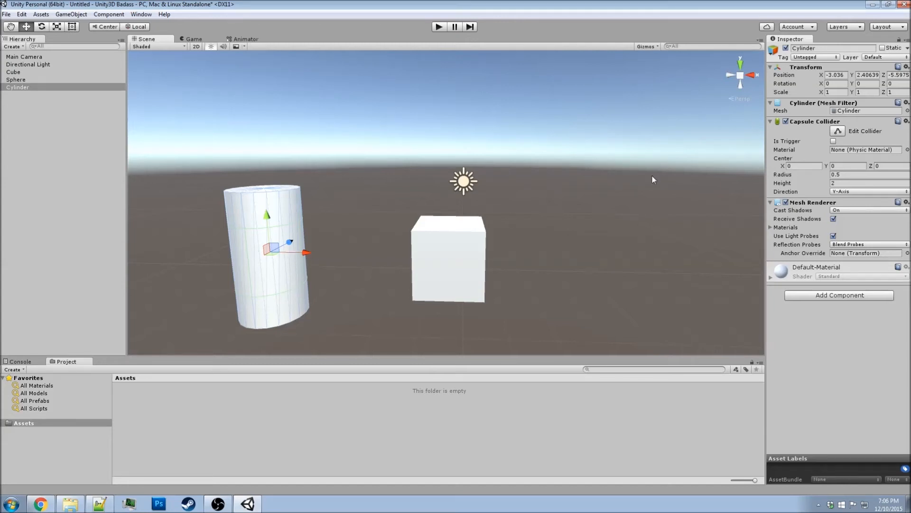
Step: Move the cylinder along its axes to about X -2.48, Y 3.26 and Z -6.59
right_drag(663, 225, 503, 277)
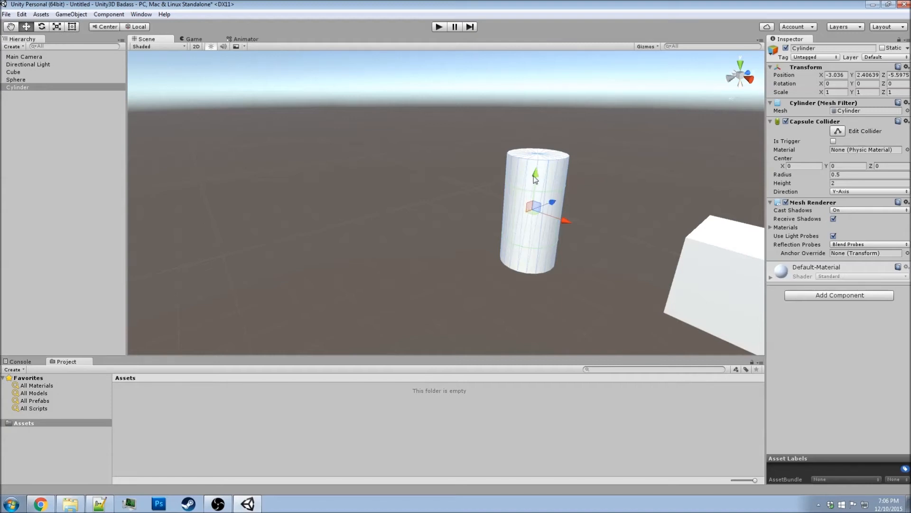
middle_drag(536, 192, 460, 190)
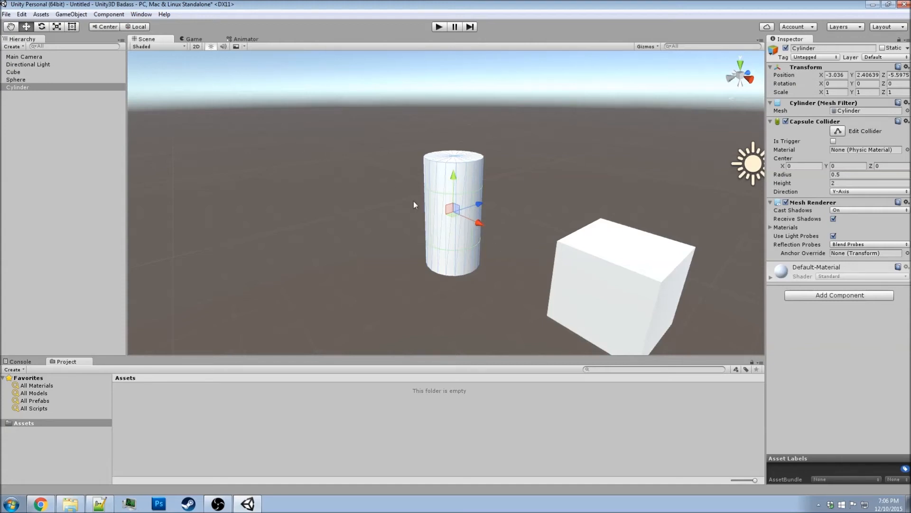
drag(471, 223, 429, 176)
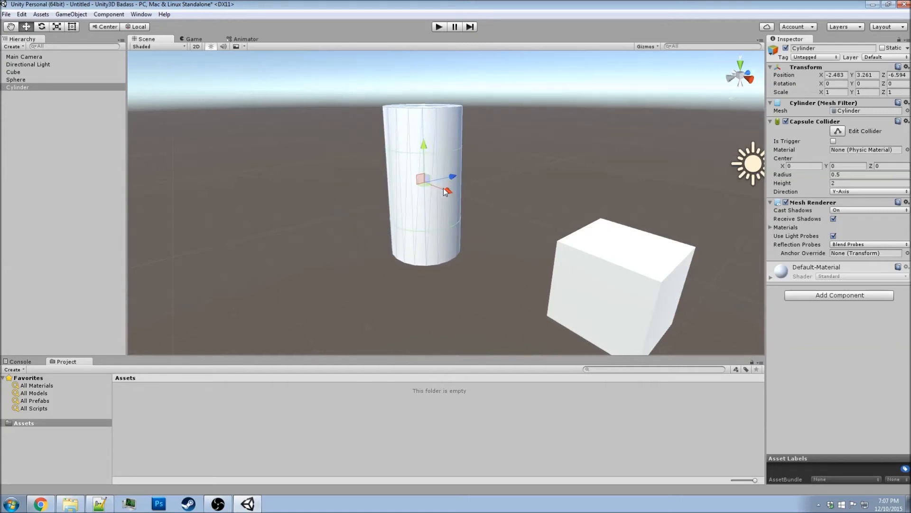
Step: Move the cube along the X axis to about X 2.47, clear of the sphere
right_drag(488, 223, 635, 234)
key(s)
key(a)
click(571, 233)
middle_drag(570, 233, 519, 227)
drag(531, 212, 675, 210)
right_drag(568, 243, 617, 247)
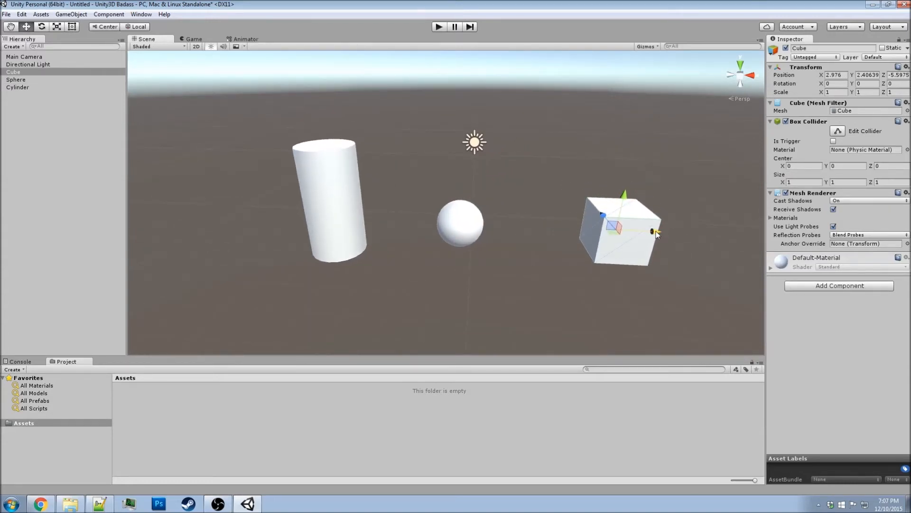
drag(656, 231, 631, 235)
Step: Move the cylinder along the Z axis to about Z -5.57, roughly in line with the sphere and cube
right_drag(523, 270, 380, 245)
click(436, 157)
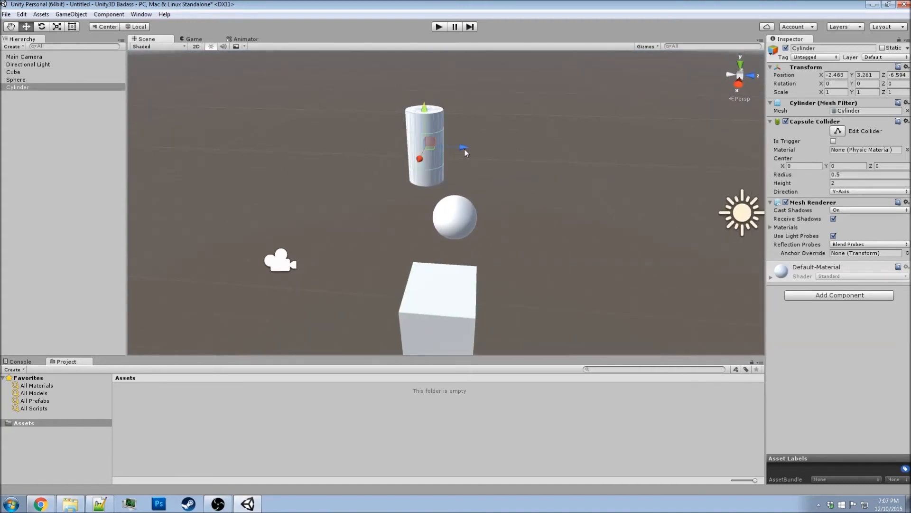
drag(464, 149, 500, 152)
right_drag(502, 152, 457, 272)
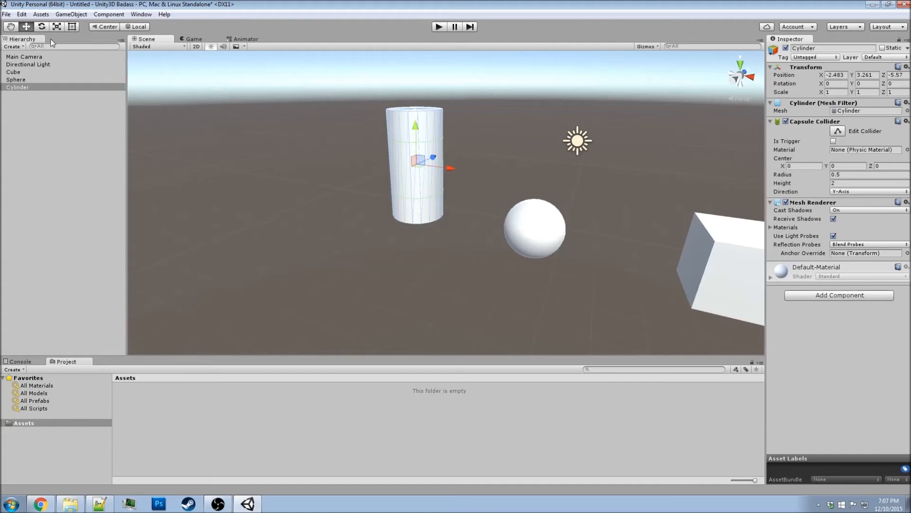
Step: Tilt the cylinder with the Rotate tool to about X -8.2, Y -0.8 and Z -1.4 degrees
click(26, 27)
click(45, 28)
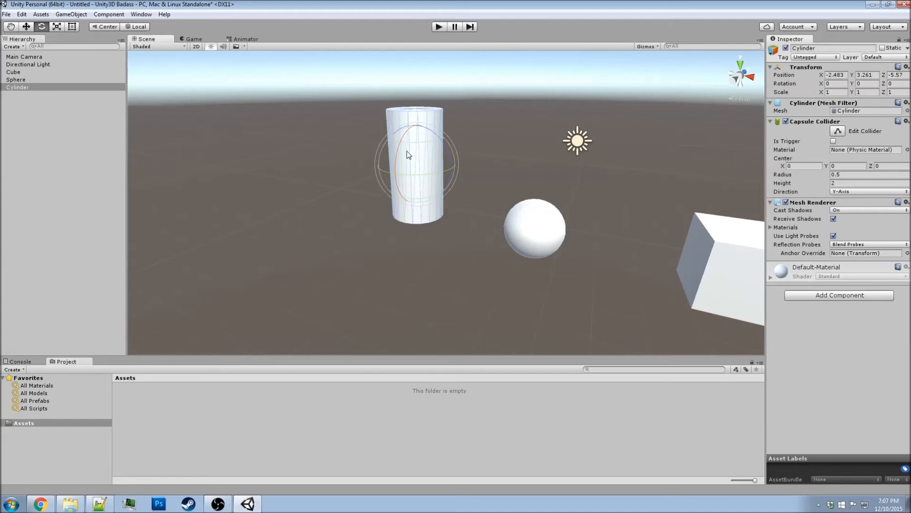
drag(399, 140, 454, 154)
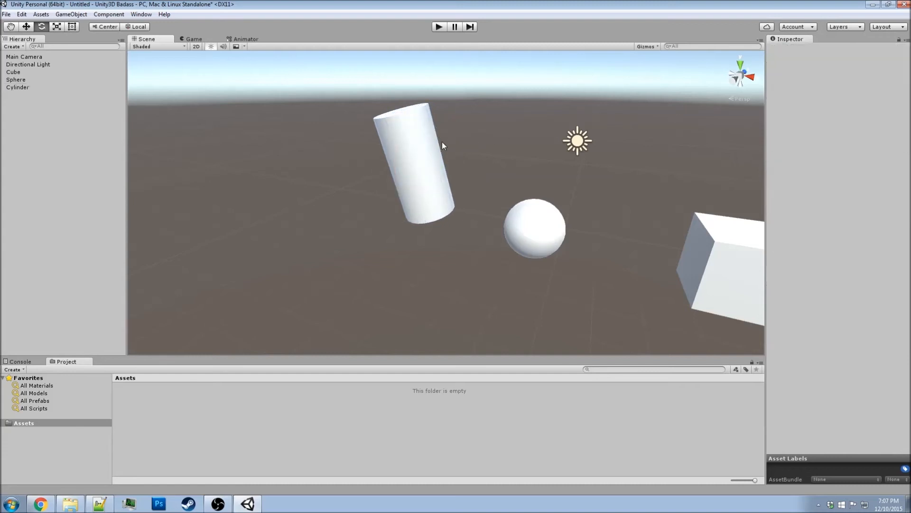
drag(434, 137, 464, 142)
alt+drag(561, 240, 440, 139)
click(417, 180)
click(375, 173)
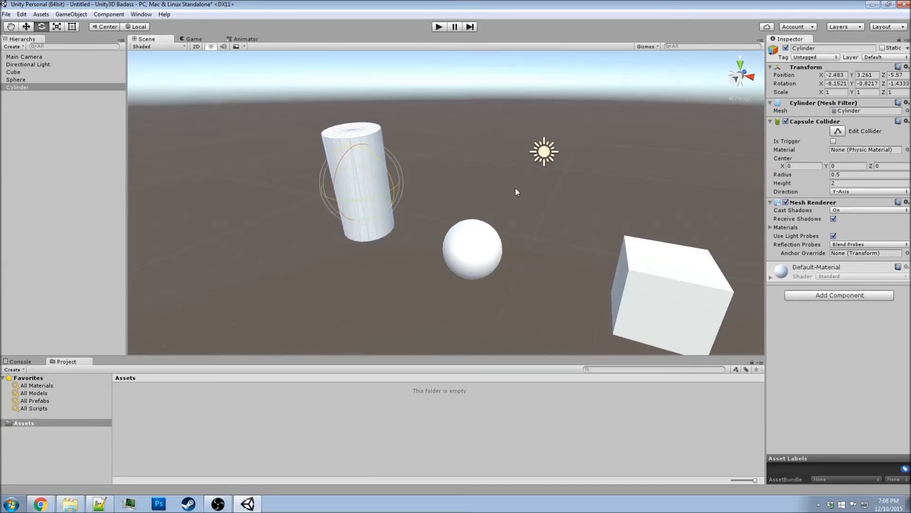
Step: Select the sphere and rotate it with the Rotate tool
click(516, 228)
middle_drag(516, 280, 489, 227)
click(455, 222)
drag(460, 188, 420, 187)
Step: Rotate the cube freely to about X 40.4, Y 14.1 and Z 34.2 degrees
middle_drag(585, 234, 567, 246)
click(619, 251)
drag(619, 251, 610, 228)
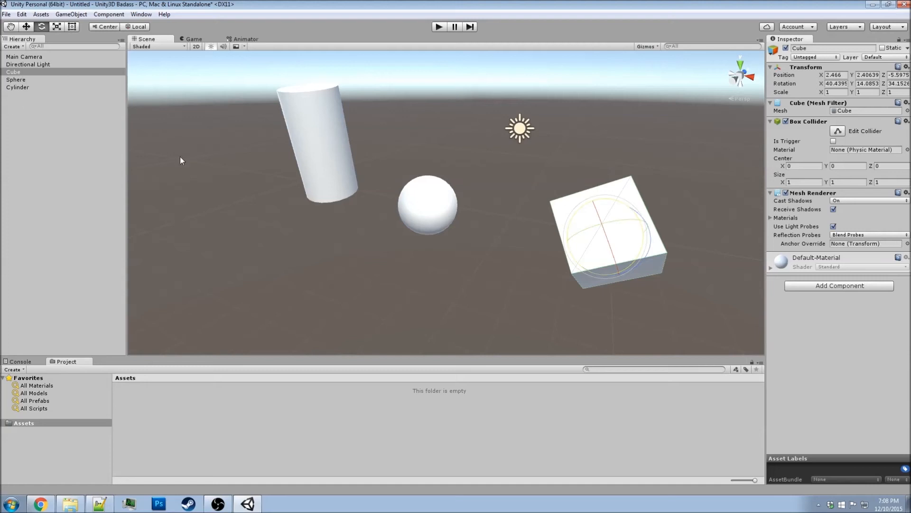
Step: Stretch the cube along its Z axis to a scale of about 1.59 with the Scale tool
middle_drag(380, 188, 340, 213)
key(r)
middle_drag(465, 243, 458, 208)
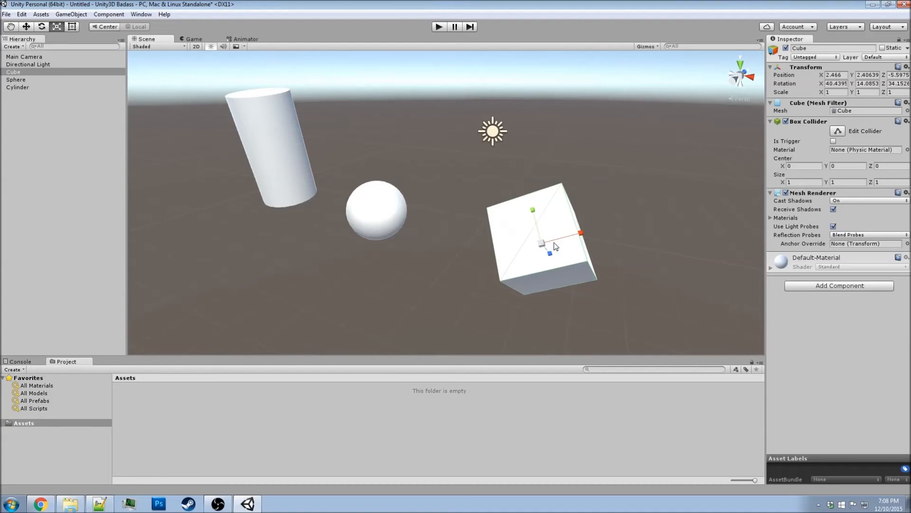
mouse_move(550, 254)
mouse_down()
mouse_move(561, 276)
mouse_move(552, 260)
mouse_up()
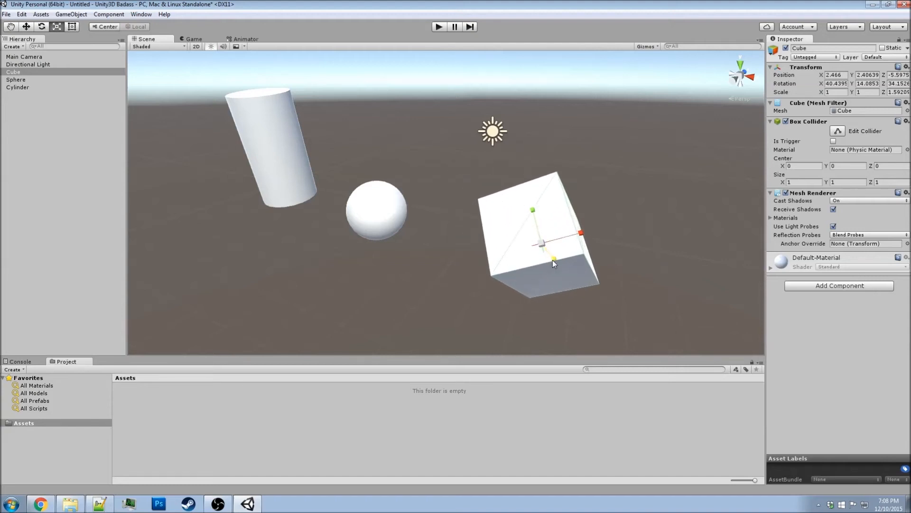
Step: Shrink the cube to a scale of about 0.58 in X and 0.75 in Y
drag(584, 233, 534, 222)
click(599, 195)
click(537, 210)
click(599, 208)
click(527, 218)
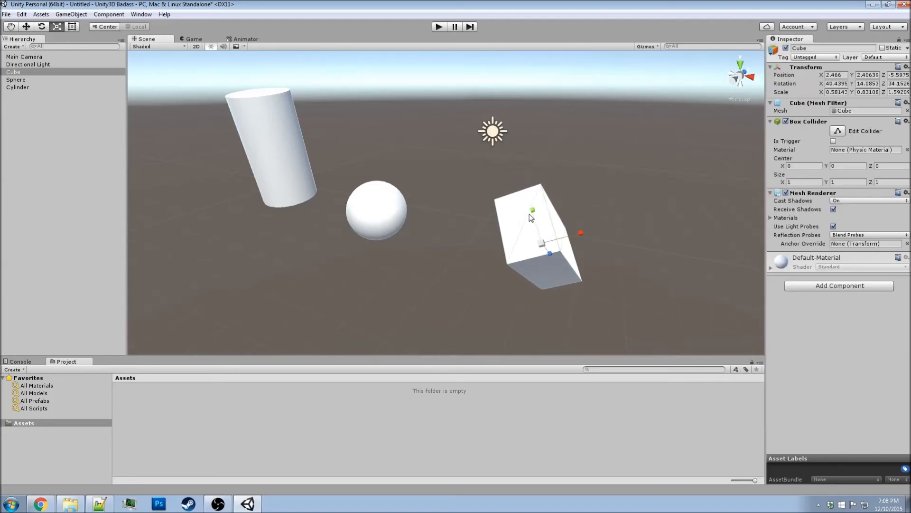
mouse_move(533, 210)
mouse_down()
mouse_move(526, 126)
mouse_move(547, 214)
mouse_up()
click(571, 234)
click(544, 247)
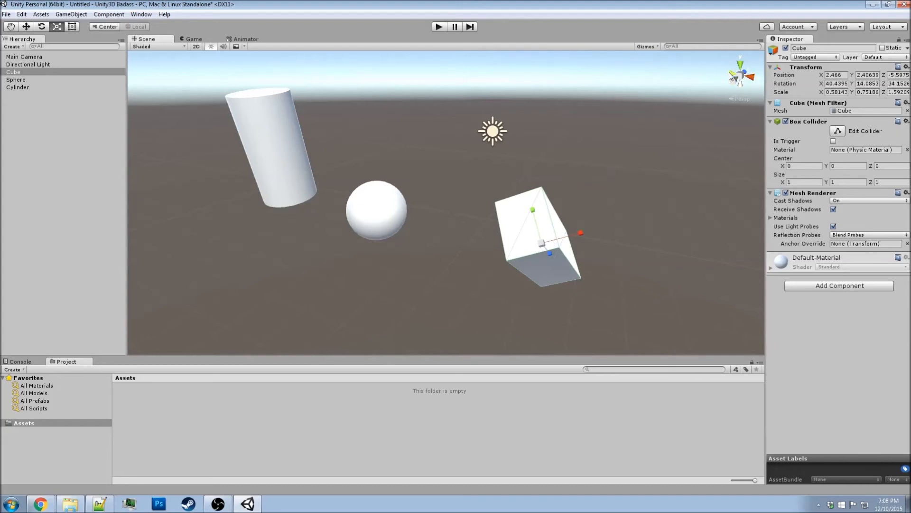
Step: Rotate the scaled cube to about X -59.8, Y 3.3 and Z -359.8 degrees
middle_drag(696, 209, 652, 232)
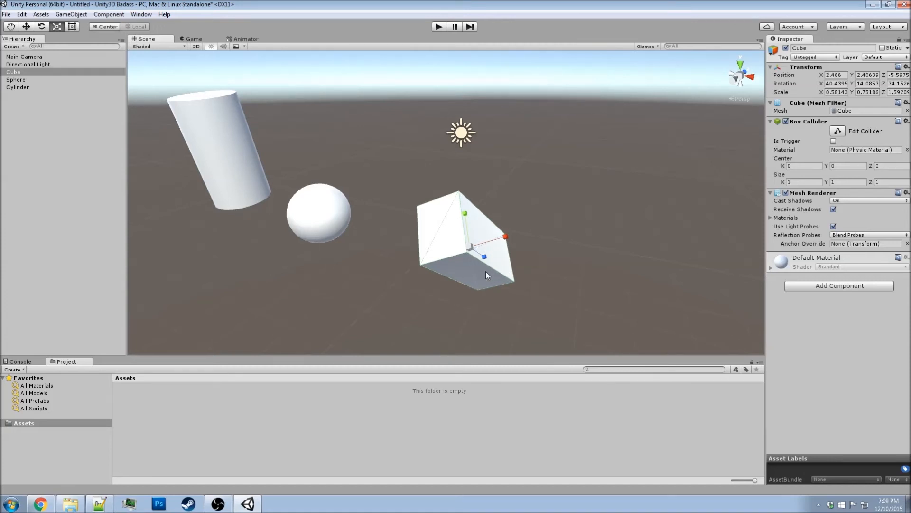
key(e)
mouse_move(465, 250)
mouse_down()
mouse_move(488, 264)
mouse_move(463, 276)
mouse_move(400, 258)
mouse_move(477, 250)
mouse_move(471, 243)
mouse_move(466, 274)
mouse_move(464, 246)
mouse_move(446, 246)
mouse_move(451, 278)
mouse_move(478, 259)
mouse_move(472, 285)
mouse_move(474, 251)
mouse_up()
drag(459, 270, 446, 247)
Step: Switch to the Move tool, view the tilted cube from the side and set the transform handles to Global orientation
key(w)
middle_drag(512, 257, 474, 291)
alt+drag(474, 291, 367, 183)
key(w)
right_drag(367, 182, 368, 212)
drag(467, 193, 474, 105)
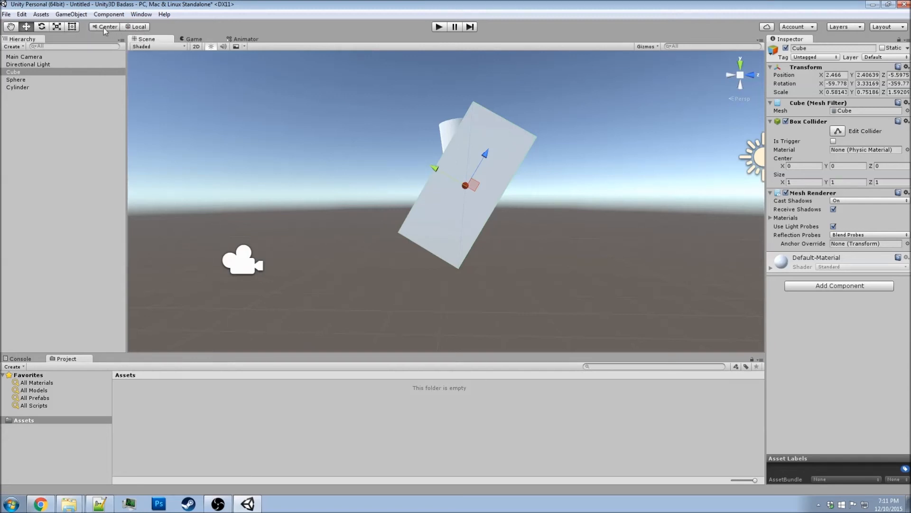
click(137, 27)
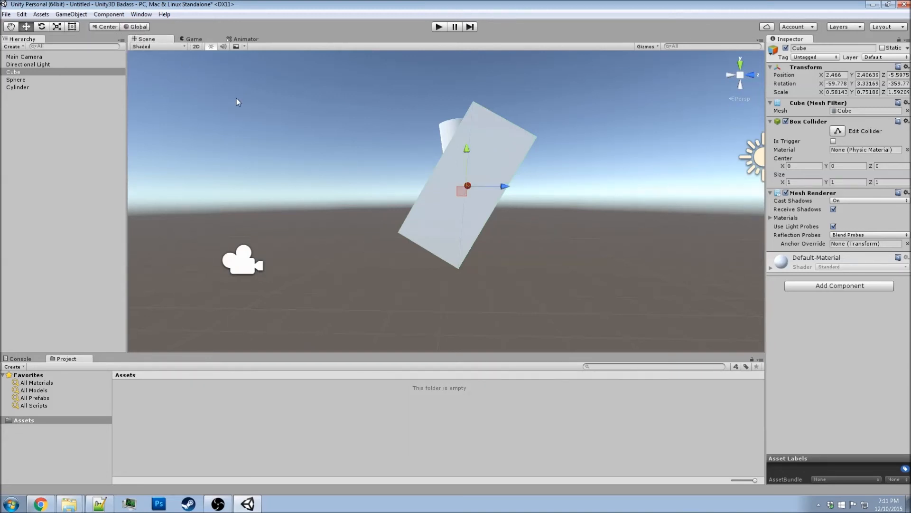
middle_drag(239, 101, 219, 163)
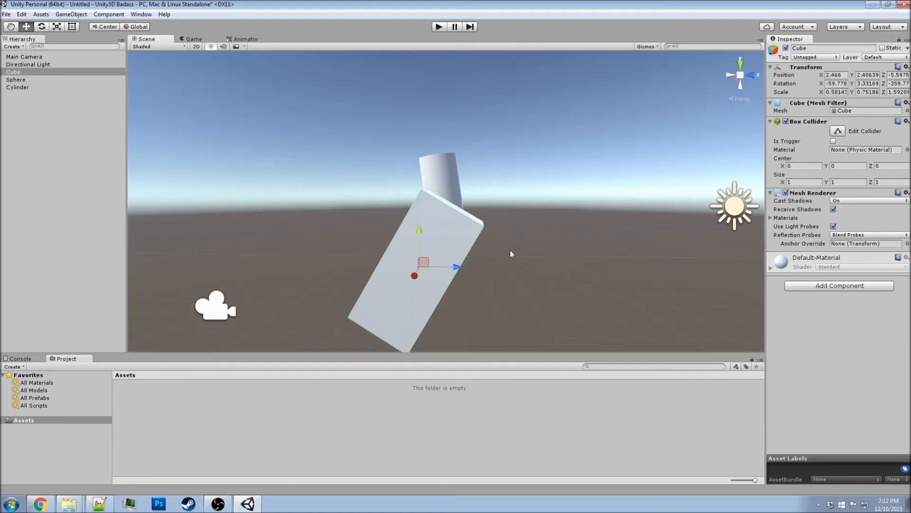
Step: Move the tilted cube along the global Z axis to a Z position of about -5.48
click(41, 29)
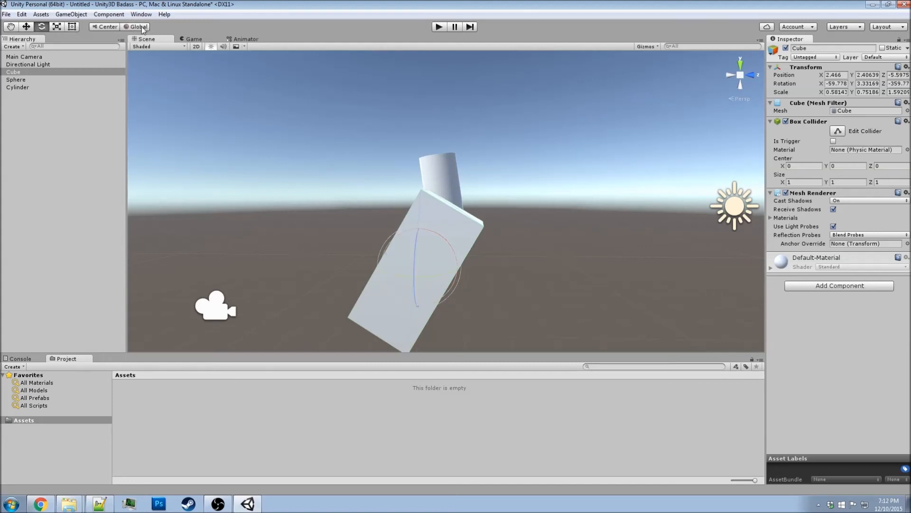
click(26, 26)
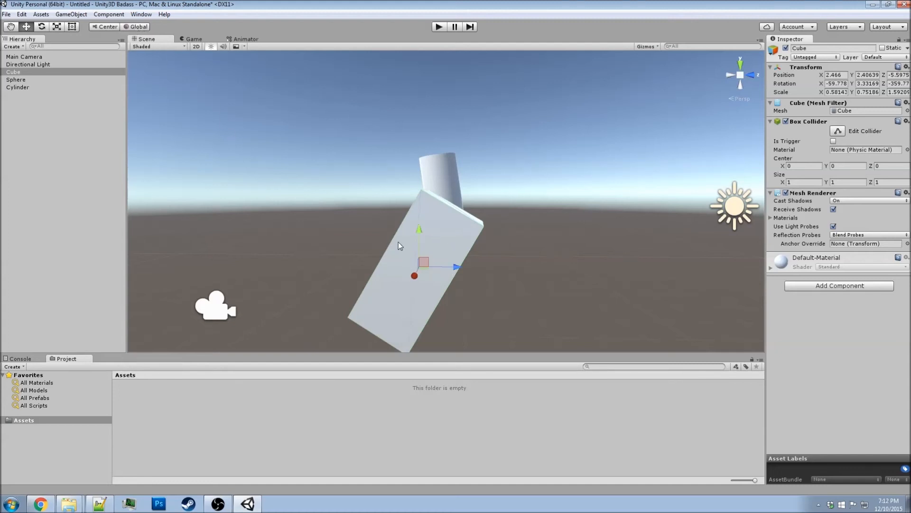
mouse_move(457, 268)
mouse_down()
mouse_move(629, 268)
mouse_move(464, 264)
mouse_up()
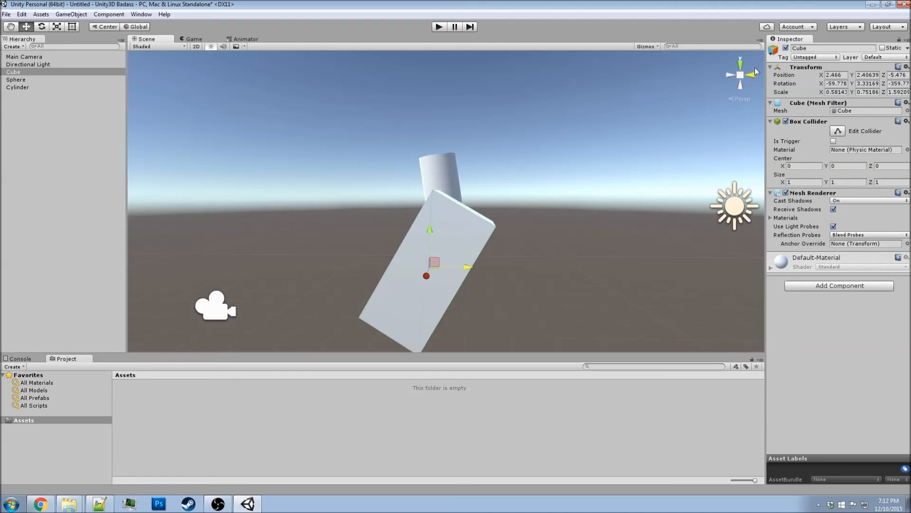
Step: Set the transform handles to Local orientation and shift the cube to about X 2.43, Y 2.41, Z -5.48
alt+drag(738, 84, 428, 258)
scroll(428, 258, down, 5)
right_drag(350, 257, 632, 270)
middle_drag(294, 277, 502, 235)
scroll(522, 228, down, 5)
right_drag(559, 214, 314, 214)
middle_drag(503, 194, 460, 209)
key(f)
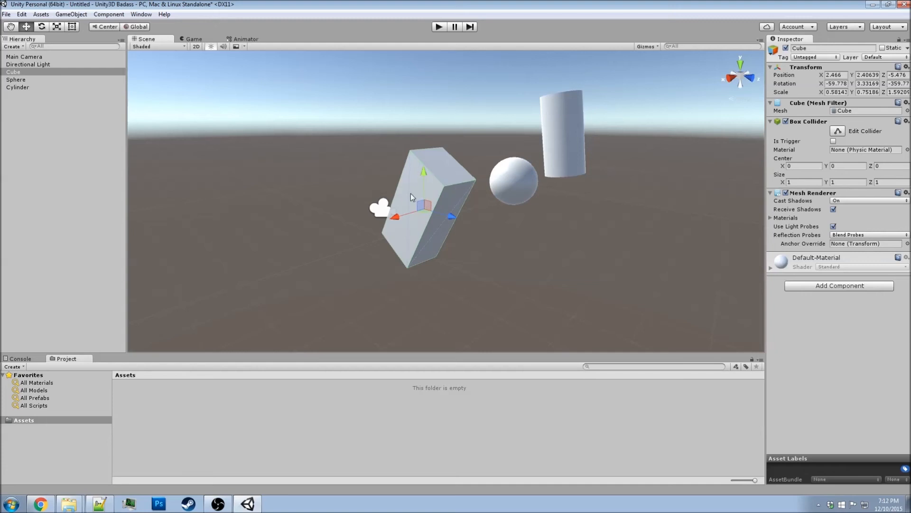
click(137, 26)
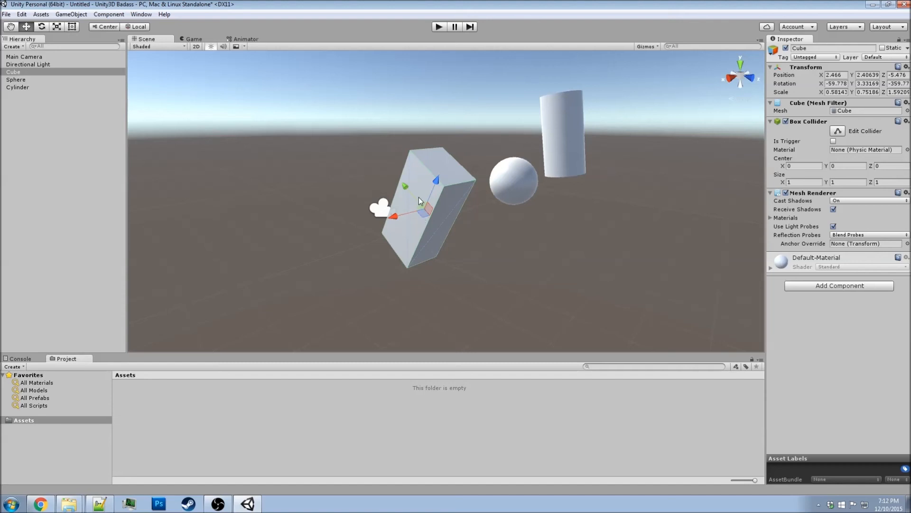
mouse_move(425, 215)
mouse_down()
mouse_move(421, 208)
mouse_move(426, 215)
mouse_up()
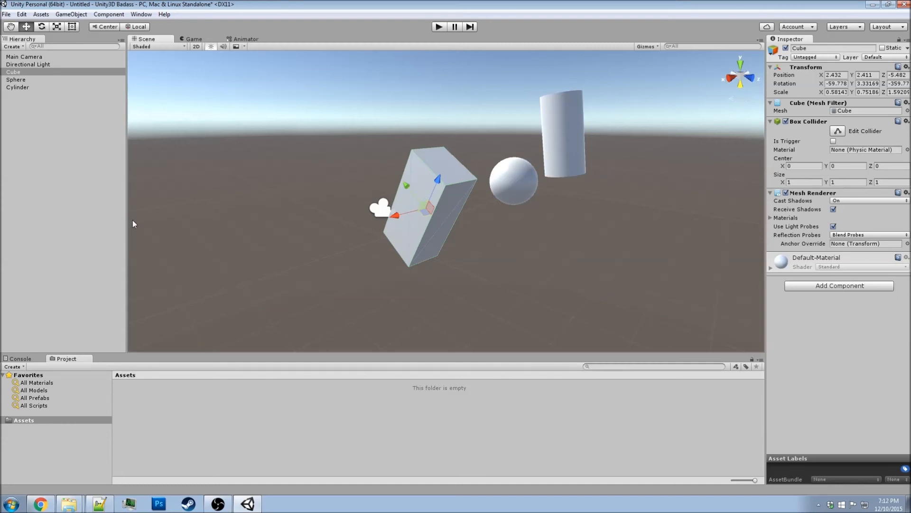
Step: Delete the cylinder and the sphere from the scene
middle_drag(408, 212, 380, 226)
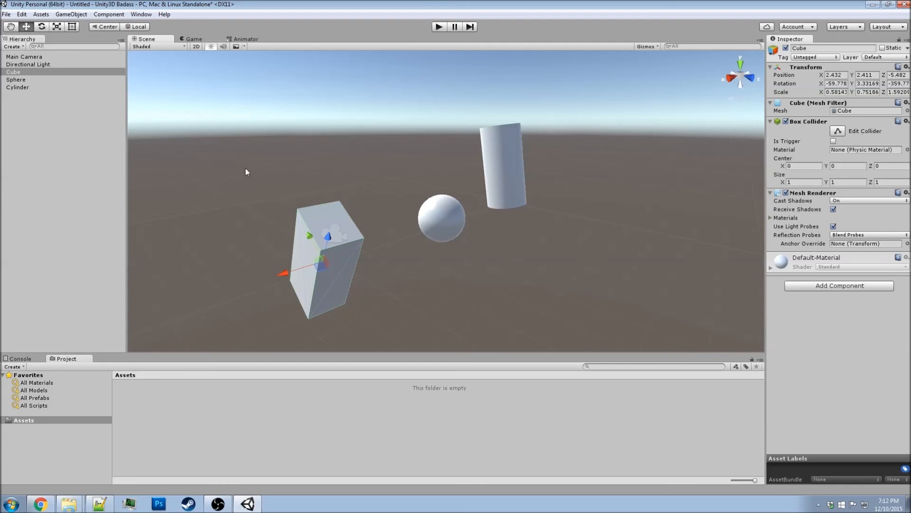
click(16, 87)
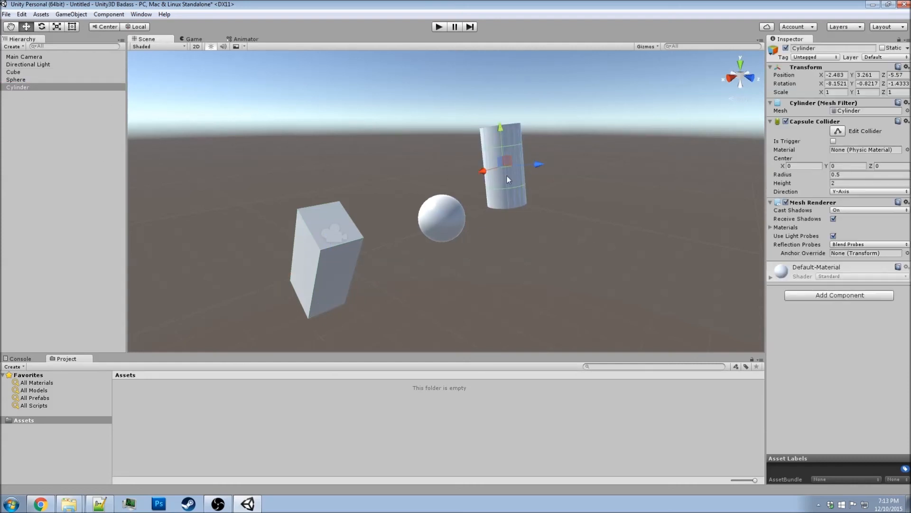
click(44, 87)
key(Delete)
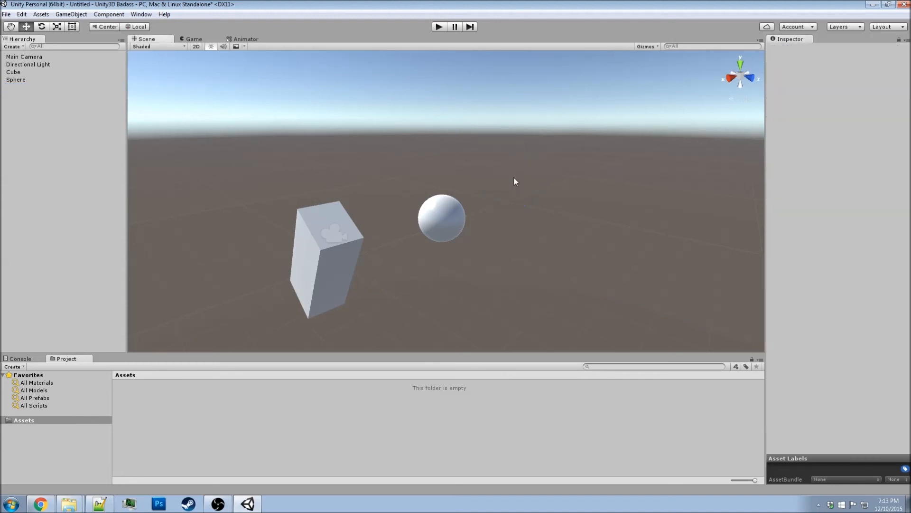
click(443, 220)
key(Delete)
Step: Move the cube to about X 0.86, Y 2.39, Z -5.36 with the Move tool
click(327, 274)
drag(322, 269, 410, 242)
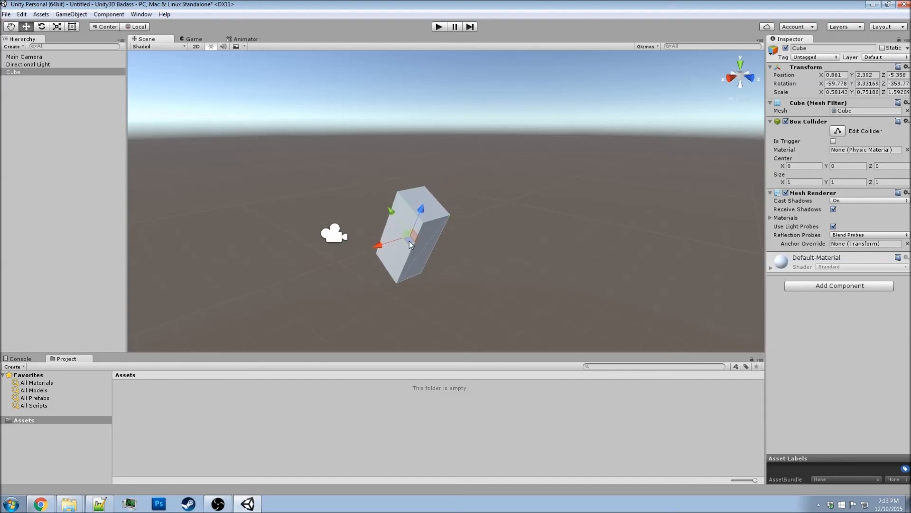
click(29, 72)
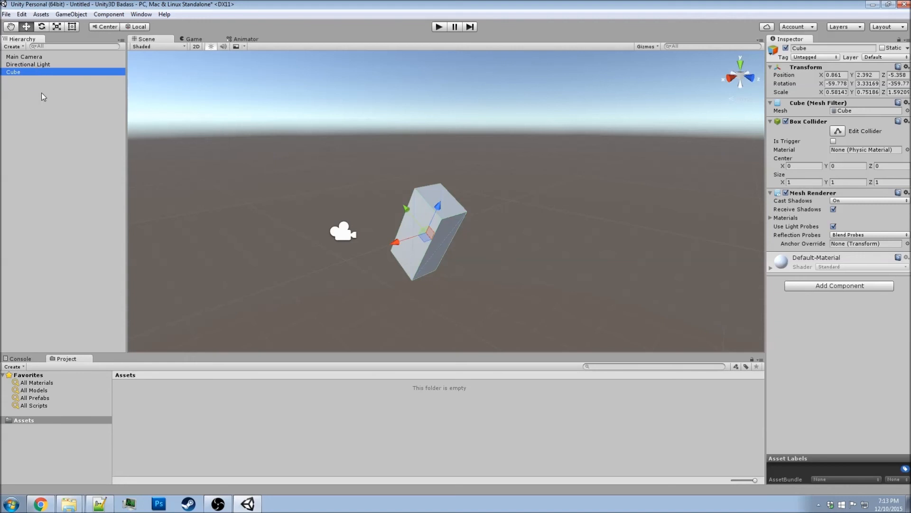
Step: Duplicate the cube in the scene
click(19, 76)
click(21, 74)
key(ctrl+d)
drag(30, 57, 33, 85)
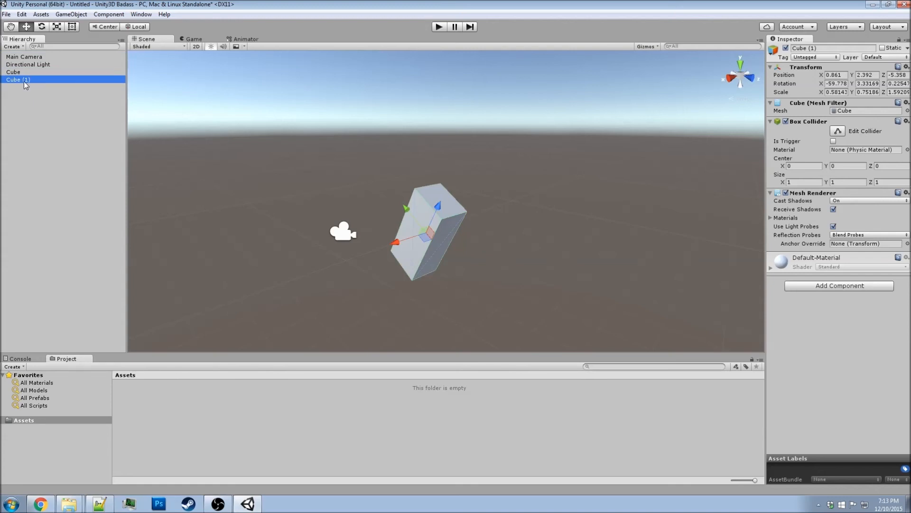
Step: Make the duplicated cube a child of the original cube
key(F2)
click(21, 113)
mouse_move(26, 81)
mouse_down()
mouse_move(27, 59)
mouse_move(29, 86)
mouse_up()
click(33, 86)
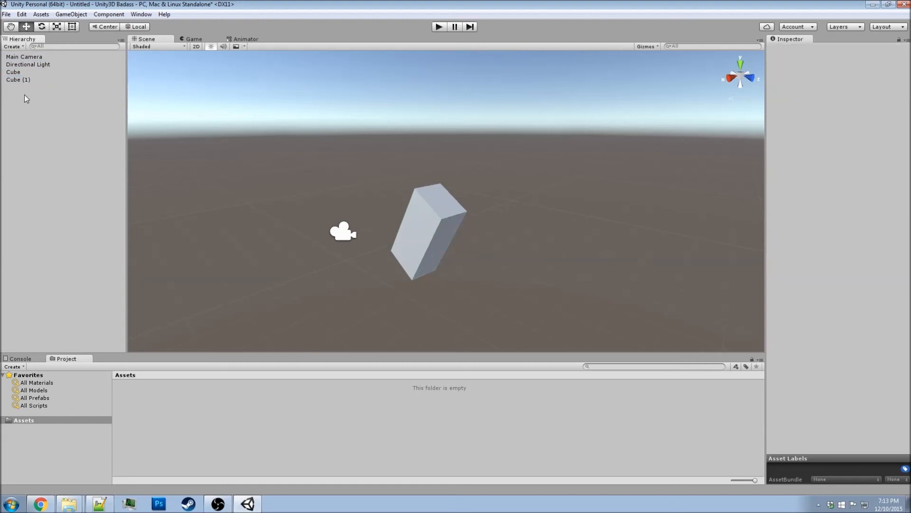
click(19, 81)
drag(19, 84, 21, 76)
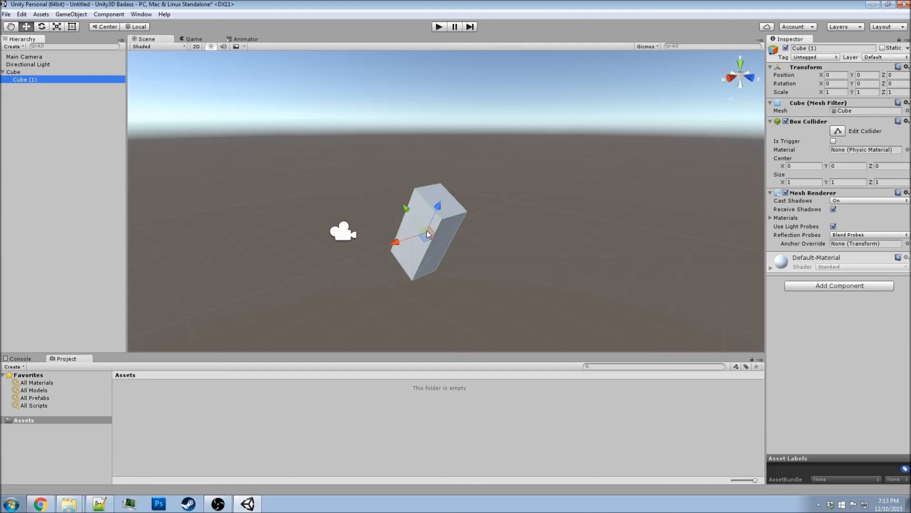
Step: Move the child cube away from its parent to a local position of about X 2.05, Y 0.73
drag(426, 235, 350, 232)
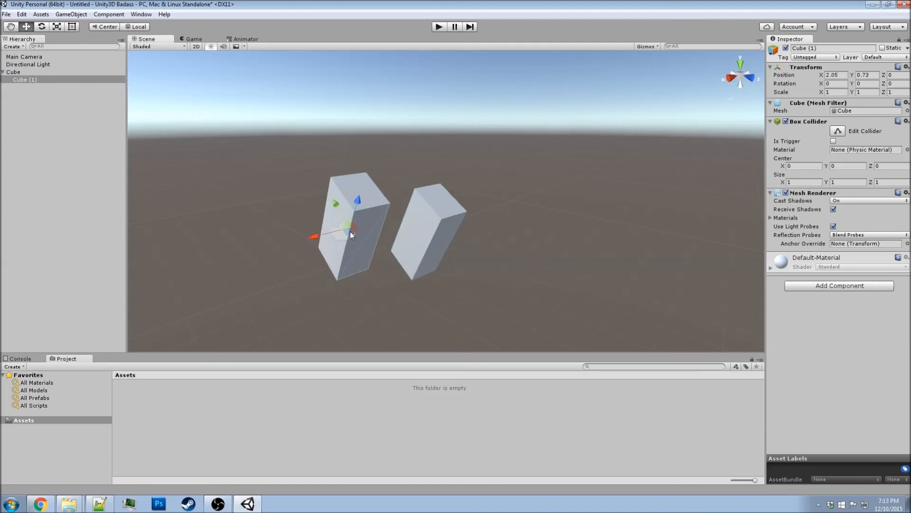
click(13, 73)
click(24, 78)
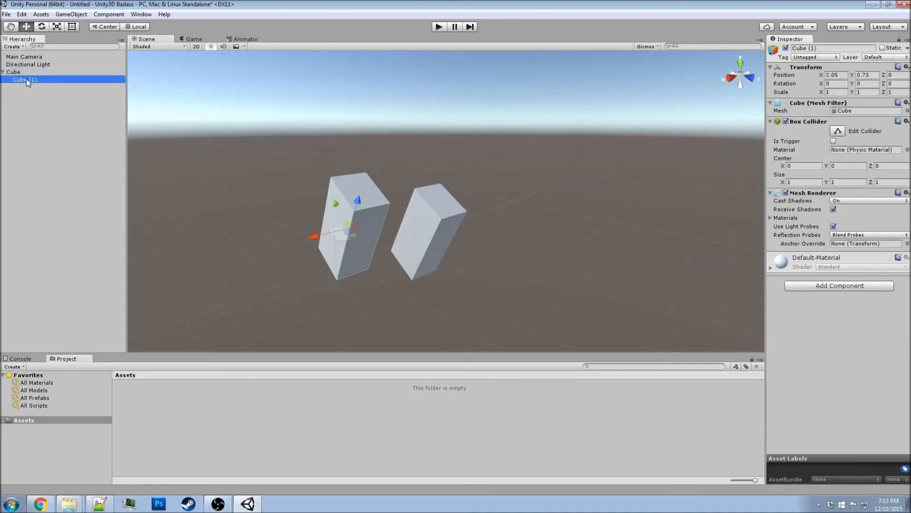
click(11, 72)
click(30, 81)
Step: Select the parent cube with the Rotate tool and set the handle position to Pivot
click(22, 72)
key(e)
middle_drag(413, 229, 276, 216)
click(110, 28)
key(f)
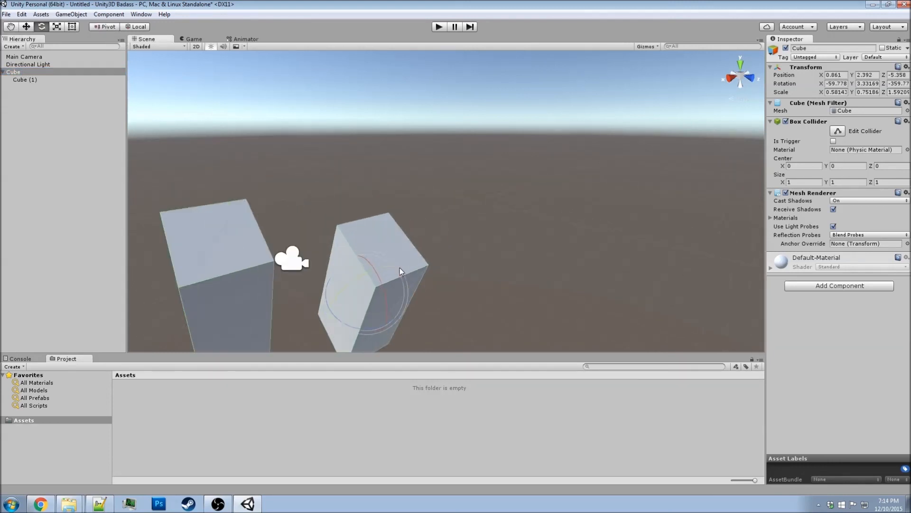
middle_drag(436, 205, 394, 255)
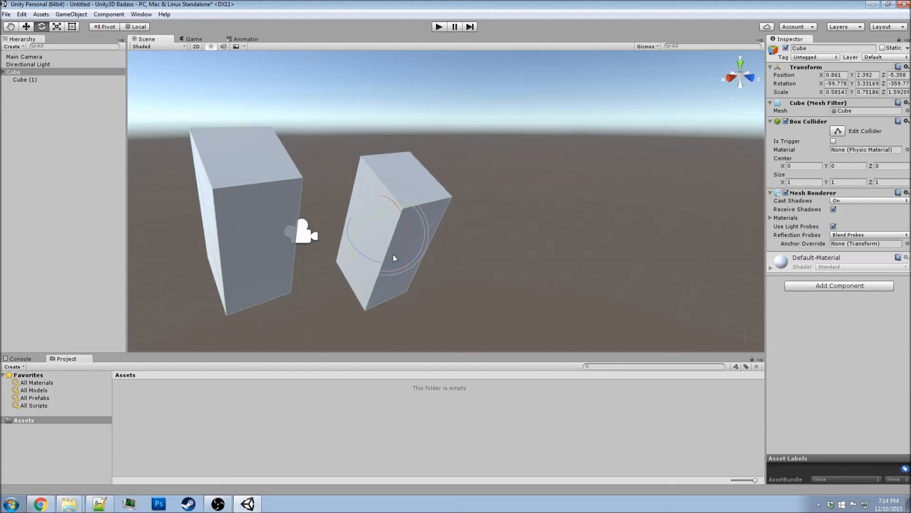
Step: Compare the parent cube's handle placement in Center and Pivot modes, finishing in Pivot mode with the Rotate tool active
click(100, 29)
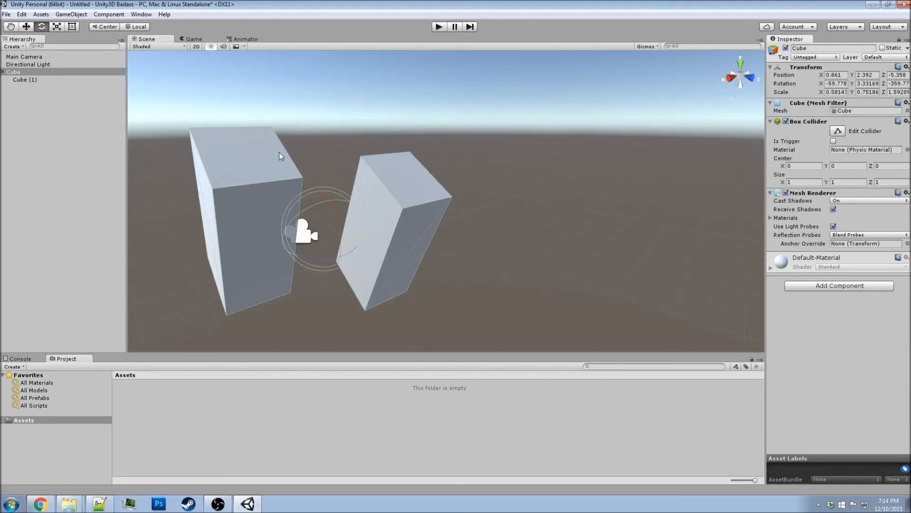
click(108, 27)
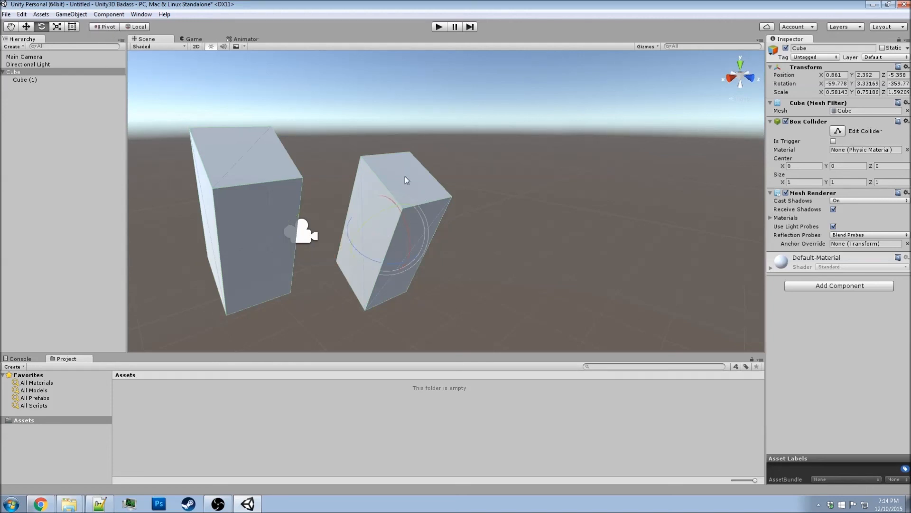
click(19, 72)
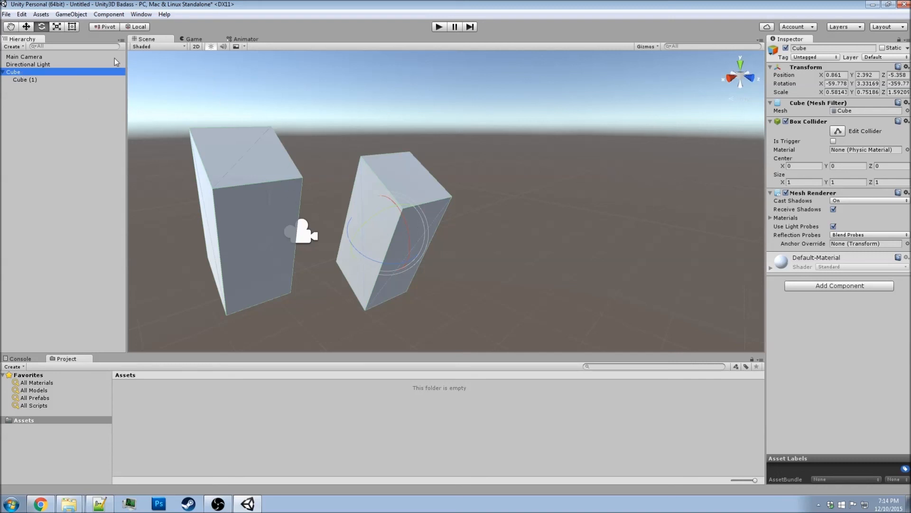
click(107, 28)
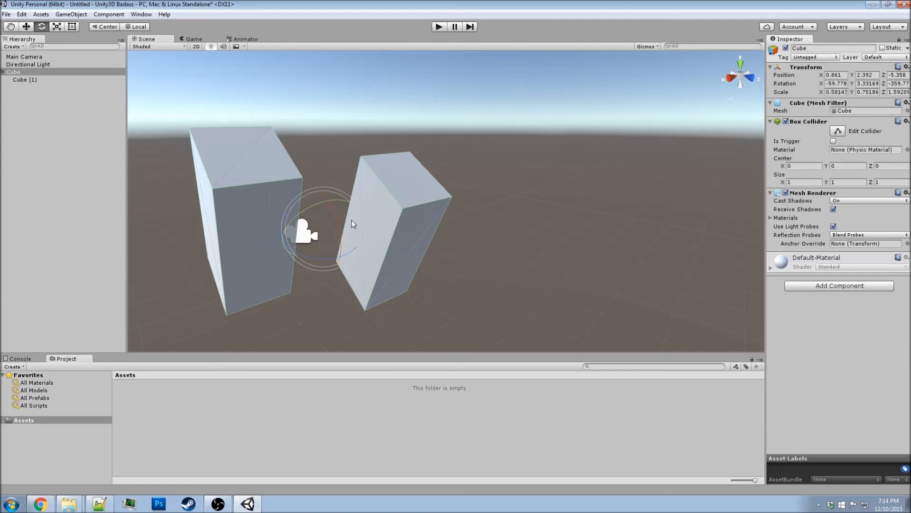
key(t)
key(w)
key(e)
click(104, 26)
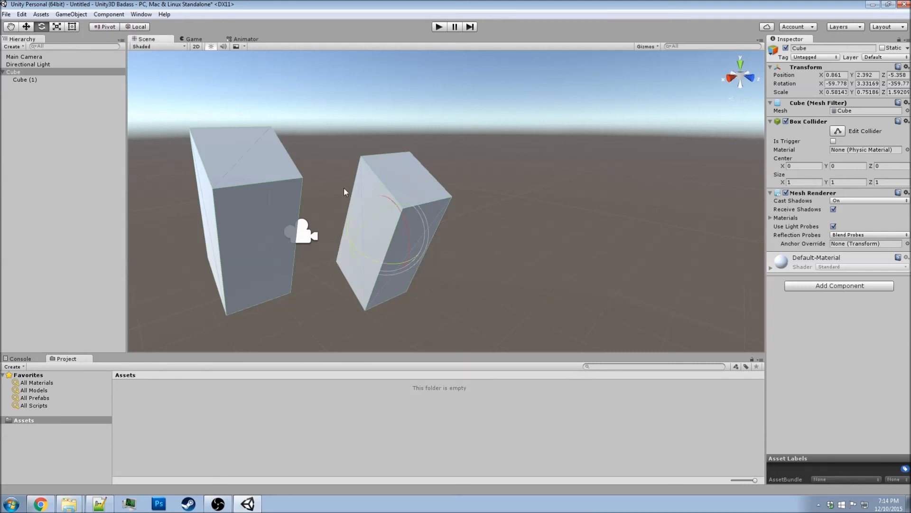
Step: Rotate the parent cube with its child around its pivot to a Z rotation of about -362.2 degrees
click(22, 74)
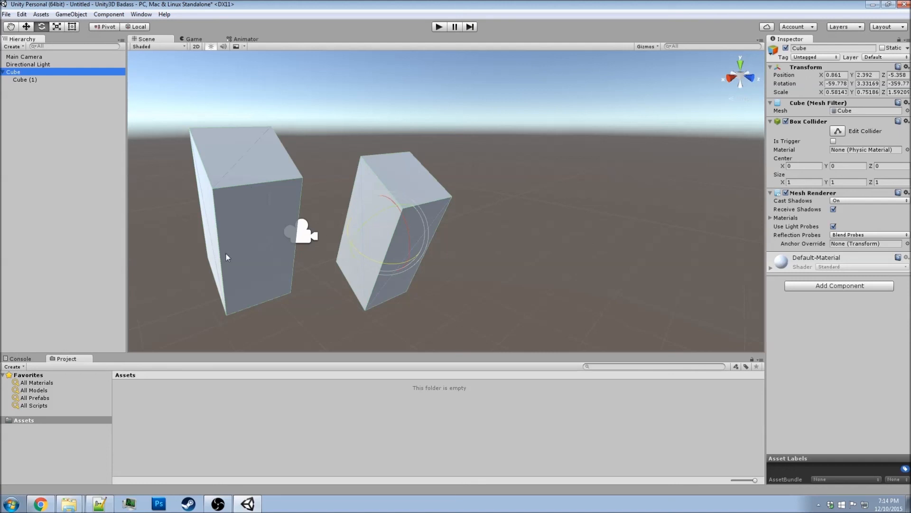
drag(383, 264, 62, 157)
click(29, 81)
click(24, 73)
click(21, 80)
click(20, 73)
click(21, 79)
click(25, 71)
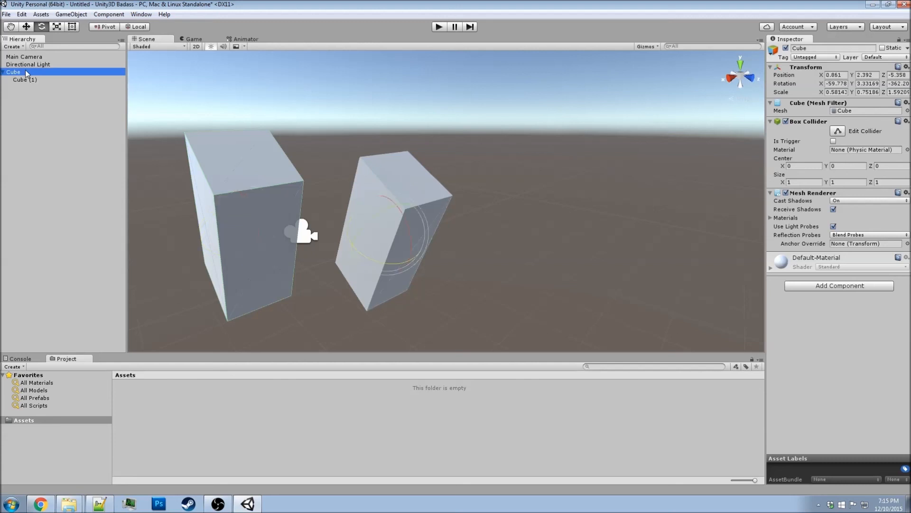
Step: Adjust the parent cube with its child to a Z rotation of about -360.6 degrees and a position of about X 0.38, Y 2.40, Z -5.35
click(25, 79)
click(23, 73)
drag(377, 248, 423, 215)
key(e)
key(r)
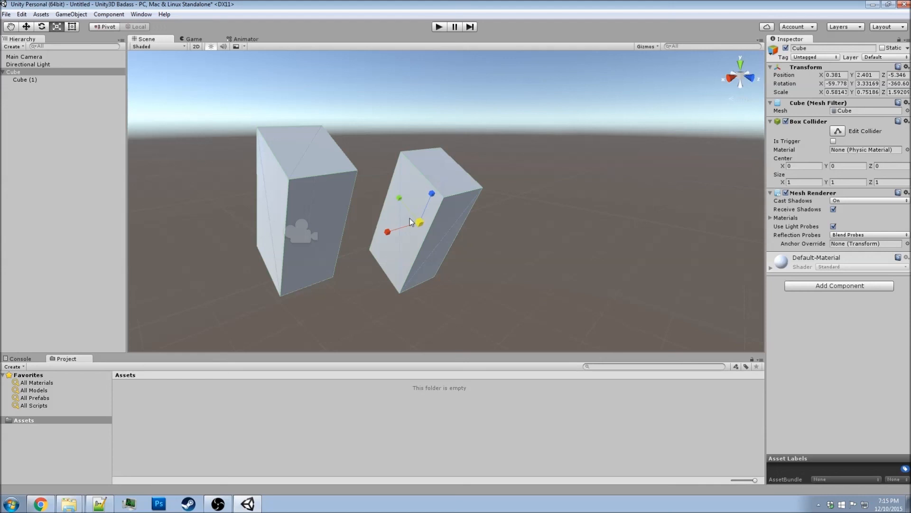
key(e)
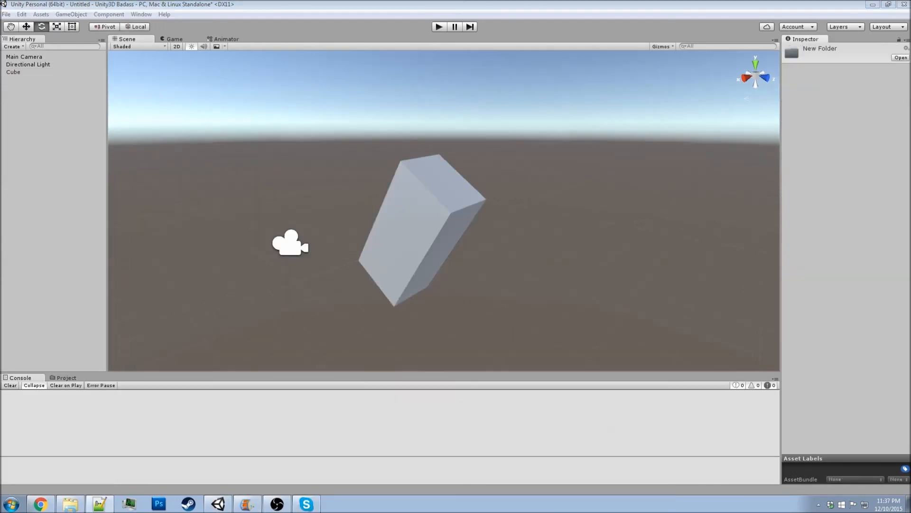